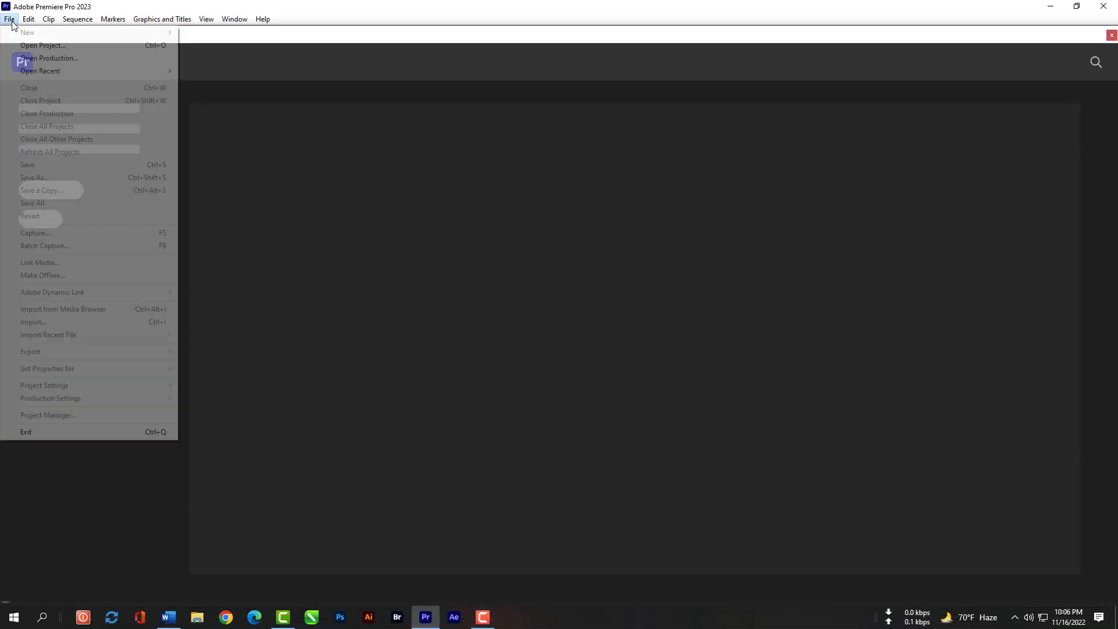
- Start a new project from File > New > Project
{"action": "mouse_move", "coordinate": [144, 33]}
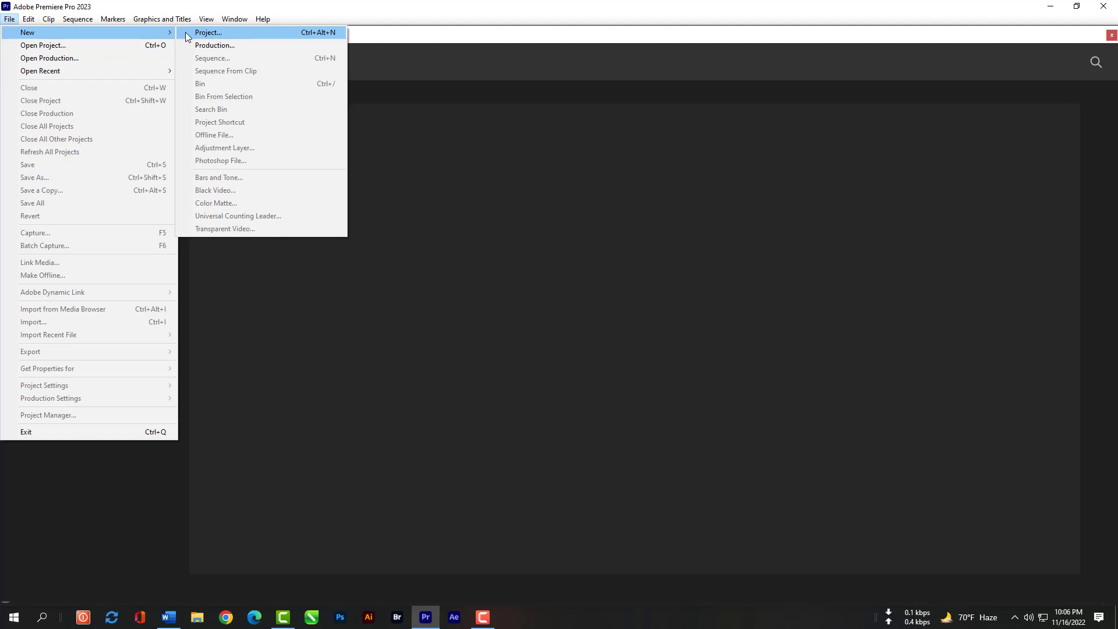
{"action": "left_click", "coordinate": [186, 32]}
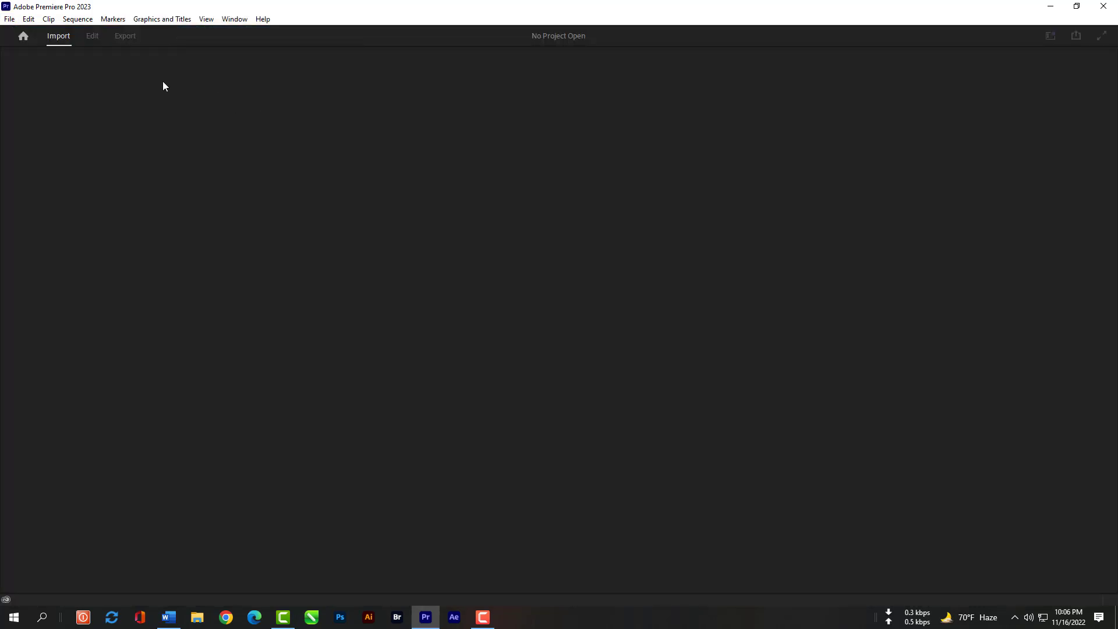
- Create the project '09 - Movie Post Credit Title' inside the 09 - Movie Credit folder with no media
{"action": "type", "text": "09 "}
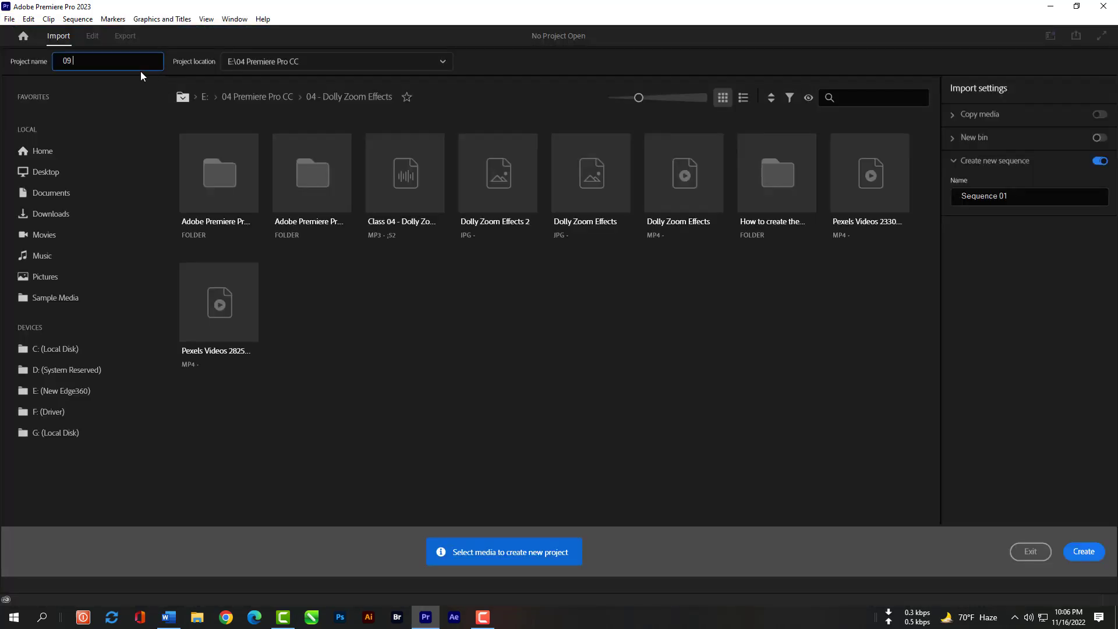
{"action": "type", "text": "- Movie"}
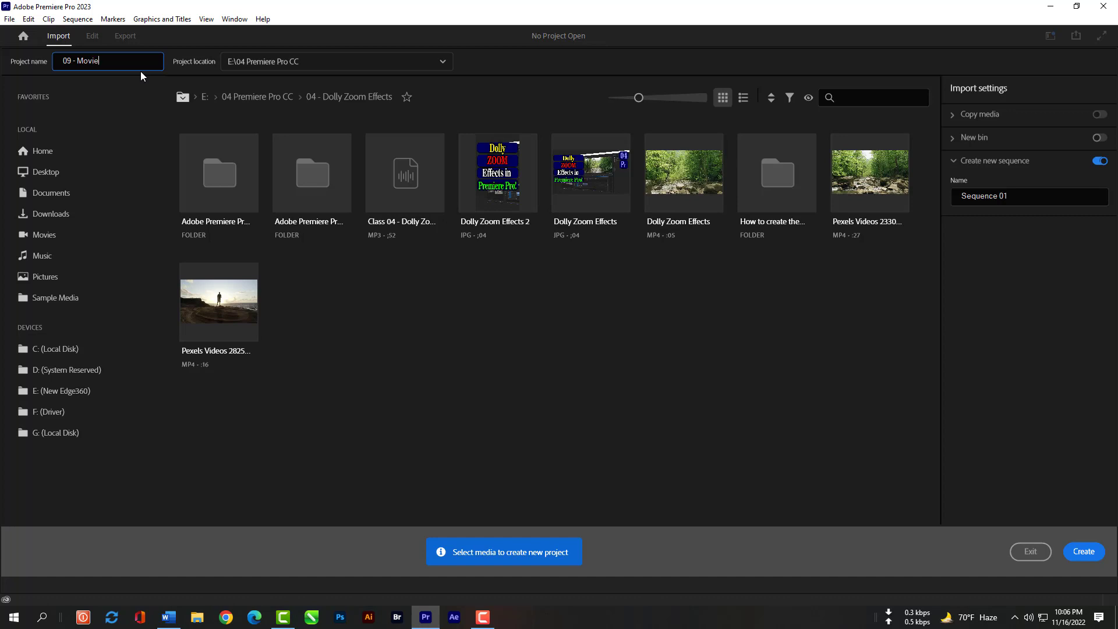
{"action": "type", "text": " Post"}
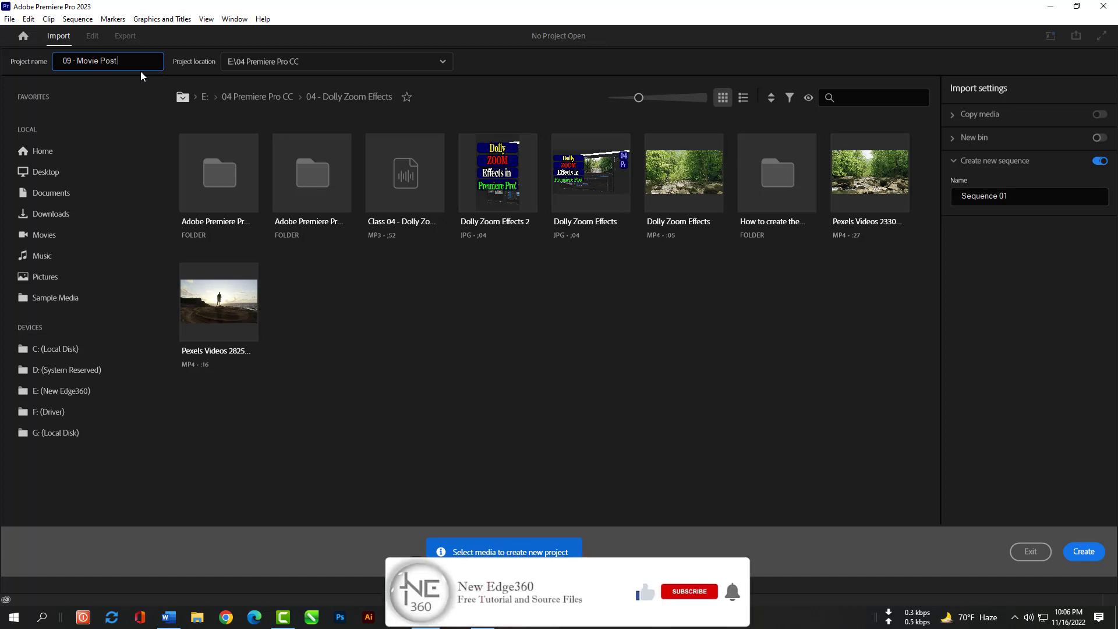
{"action": "type", "text": " Credit"}
{"action": "type", "text": " S"}
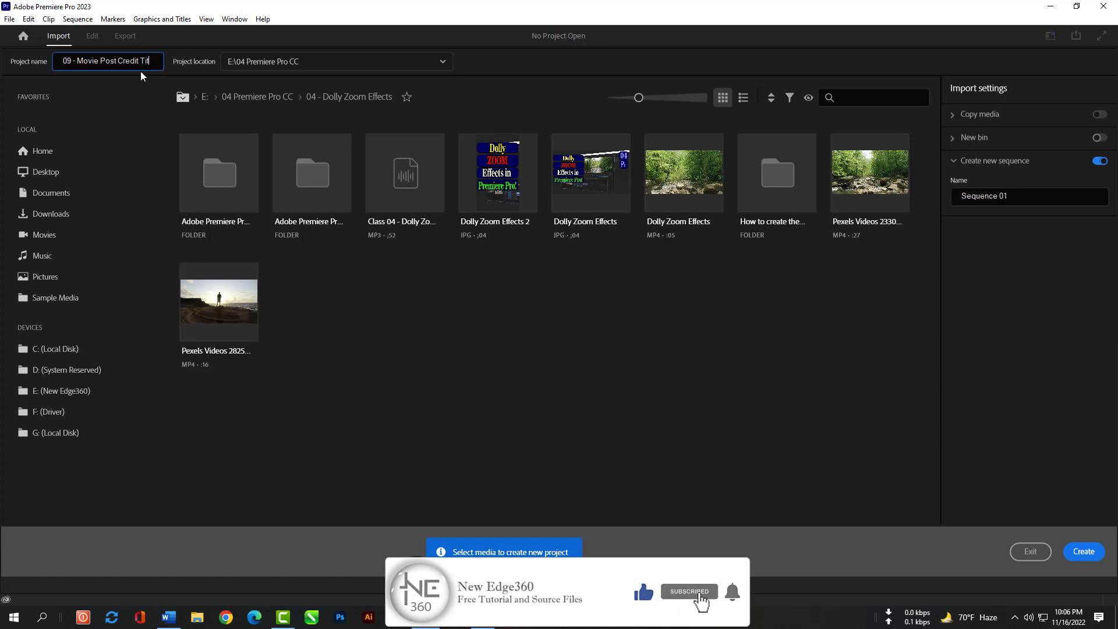
{"action": "type", "text": " Title"}
{"action": "left_click", "coordinate": [280, 102]}
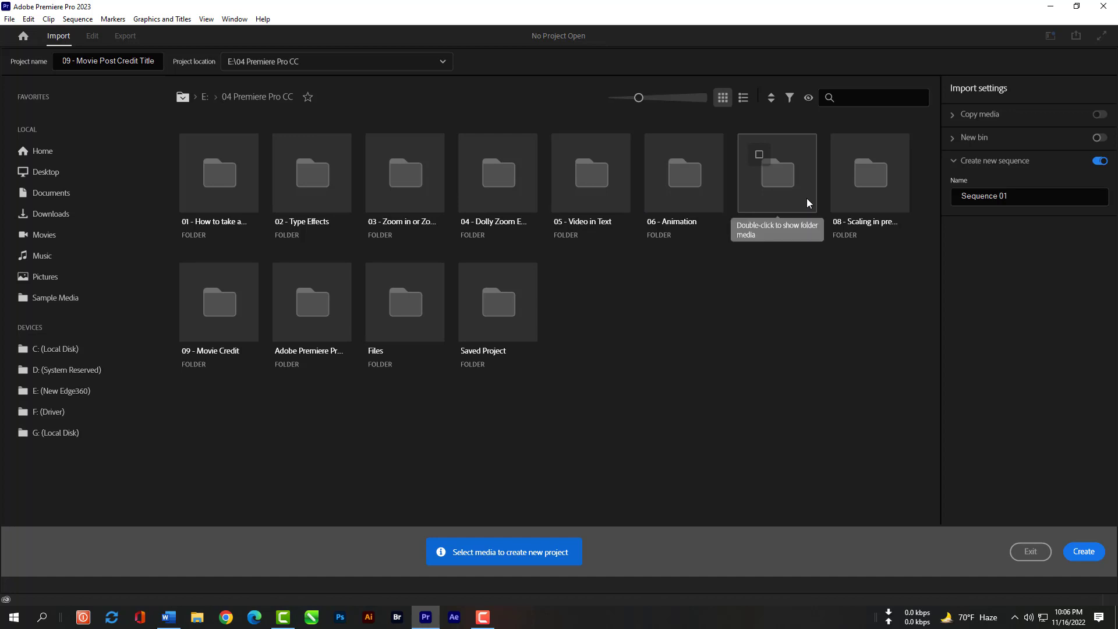
{"action": "double_click", "coordinate": [221, 302]}
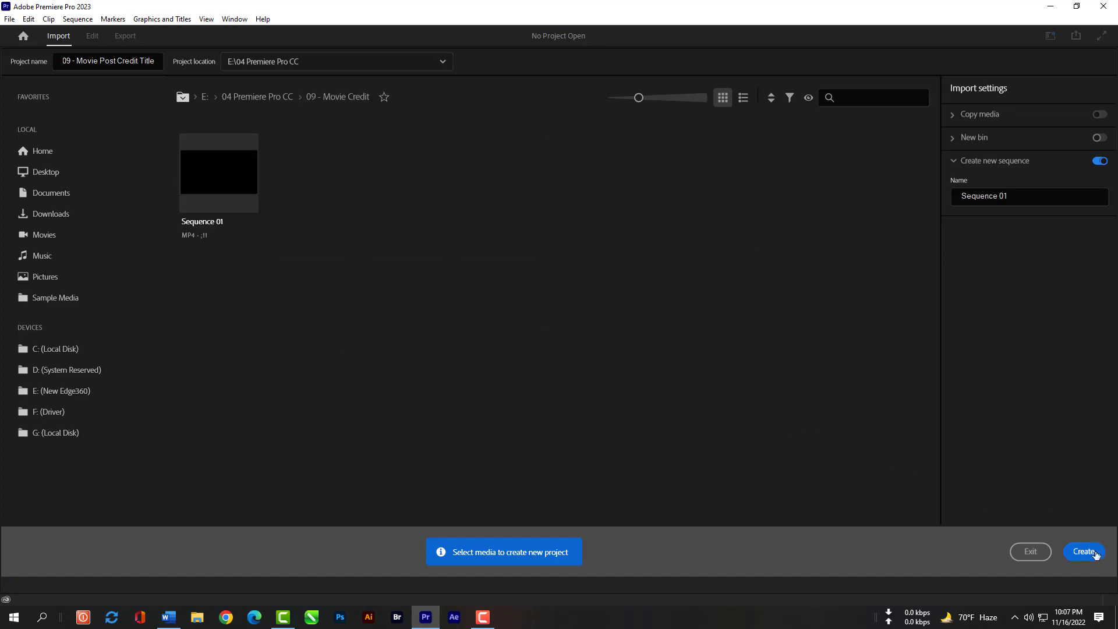
{"action": "left_click", "coordinate": [1094, 553]}
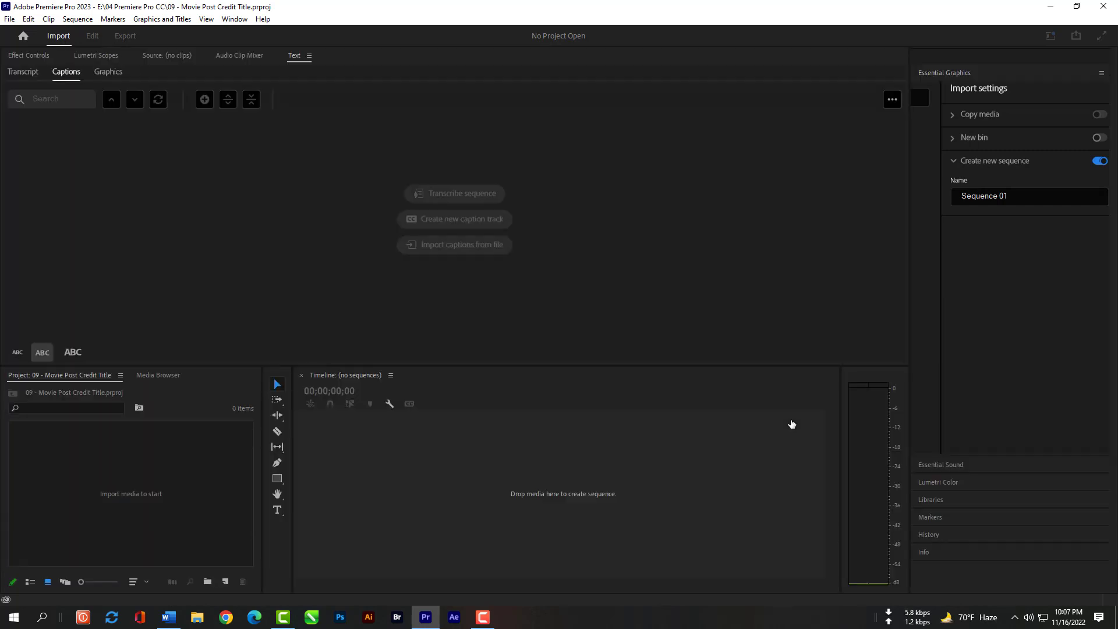
- Add Sequence 01 to the project using the Digital SLR DSLR 1080p30 preset
{"action": "right_click", "coordinate": [210, 464]}
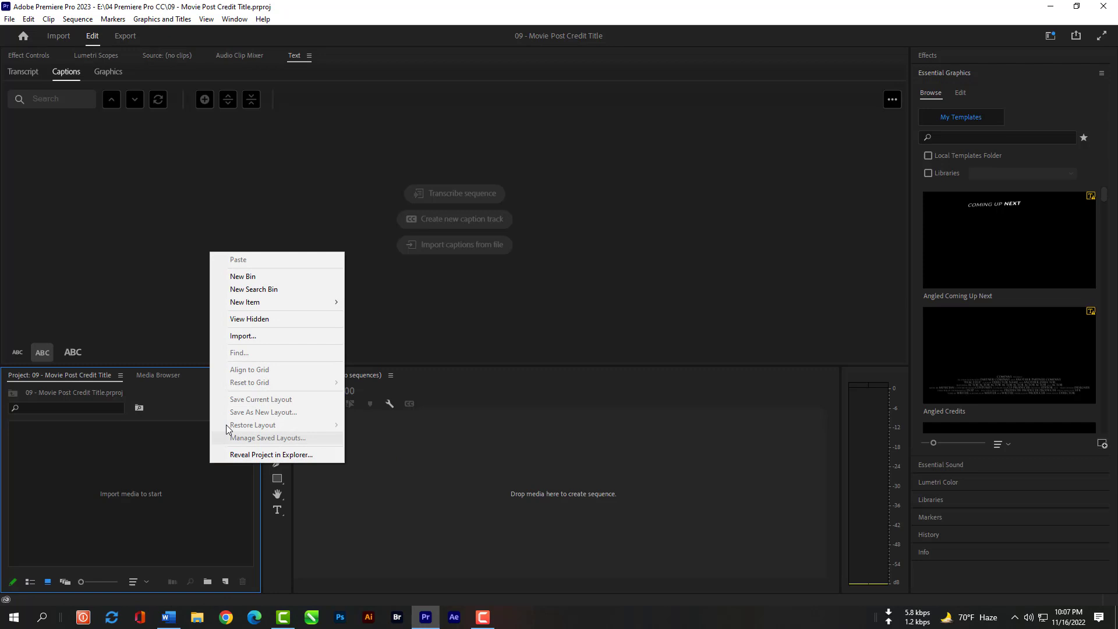
{"action": "mouse_move", "coordinate": [302, 301]}
{"action": "left_click", "coordinate": [397, 302]}
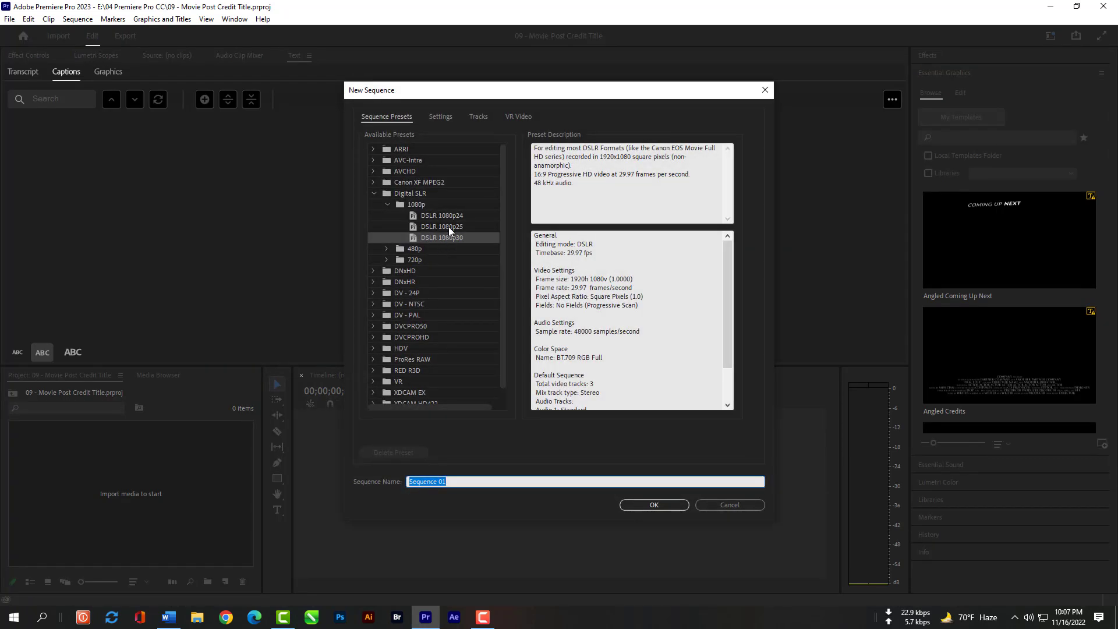
{"action": "left_click", "coordinate": [643, 505]}
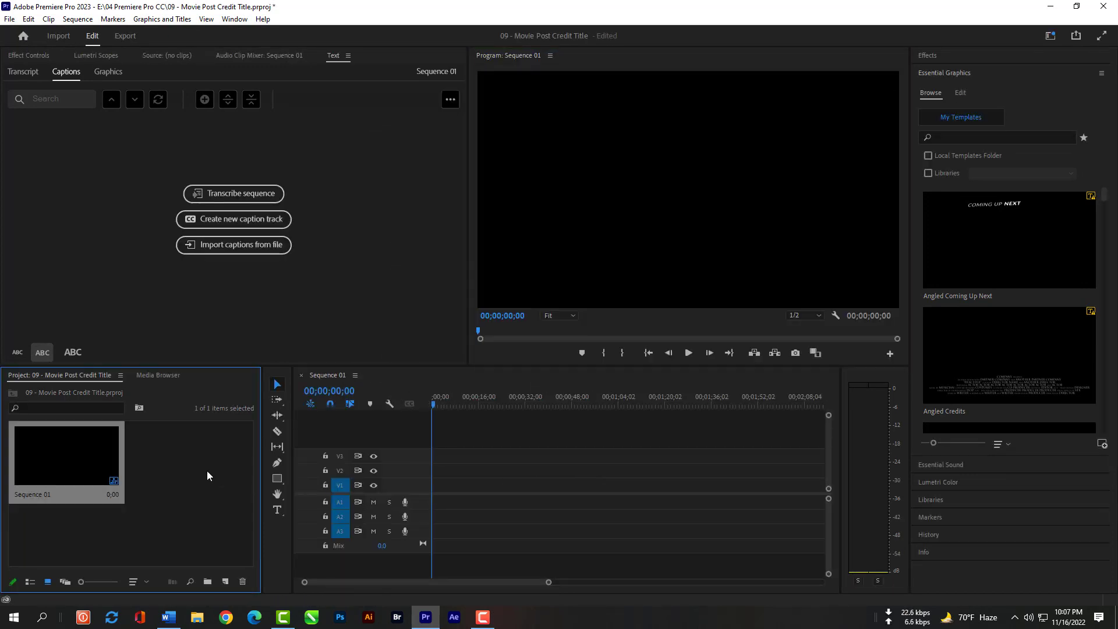
- Place an empty text box at the frame centre and fetch the credit script from Word
{"action": "left_click", "coordinate": [277, 510]}
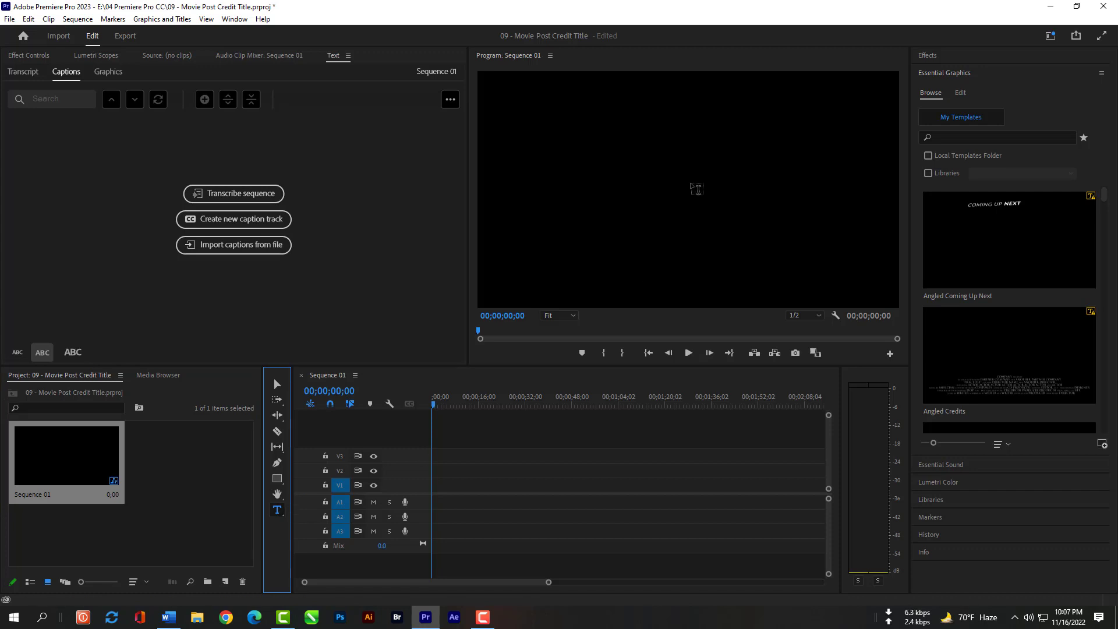
{"action": "left_click", "coordinate": [926, 56]}
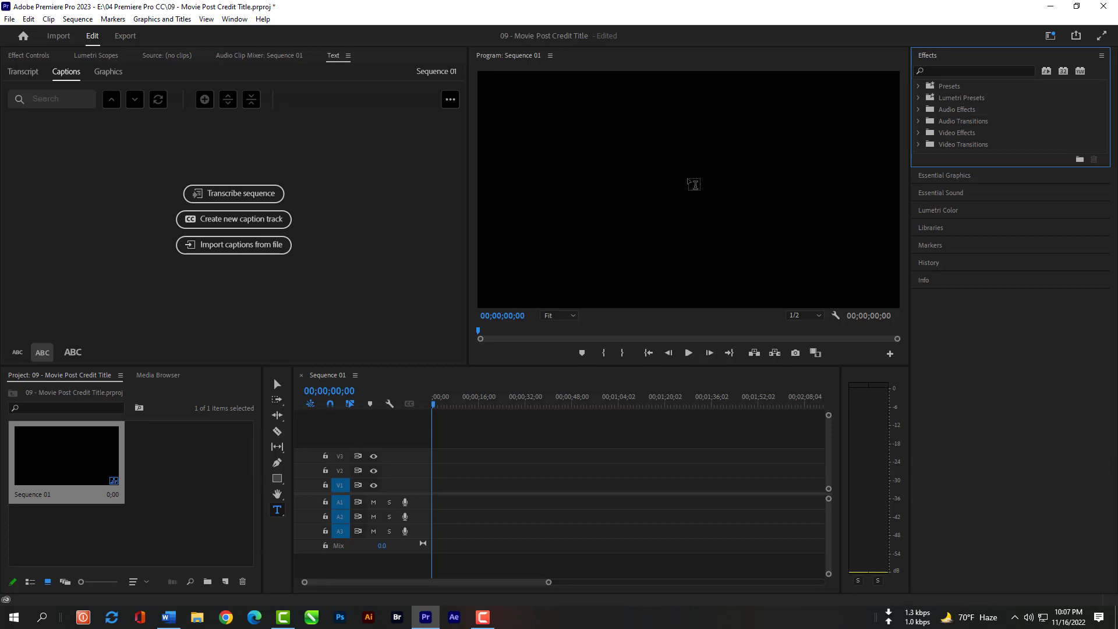
{"action": "left_click", "coordinate": [693, 183]}
{"action": "key", "text": "alt+Tab"}
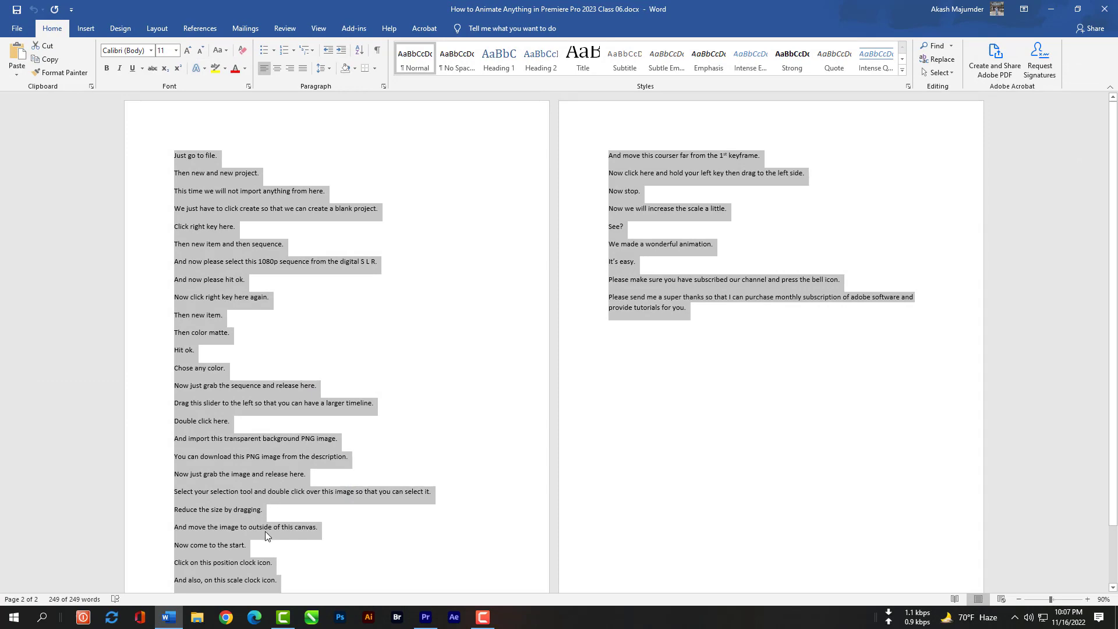
{"action": "left_click", "coordinate": [430, 613]}
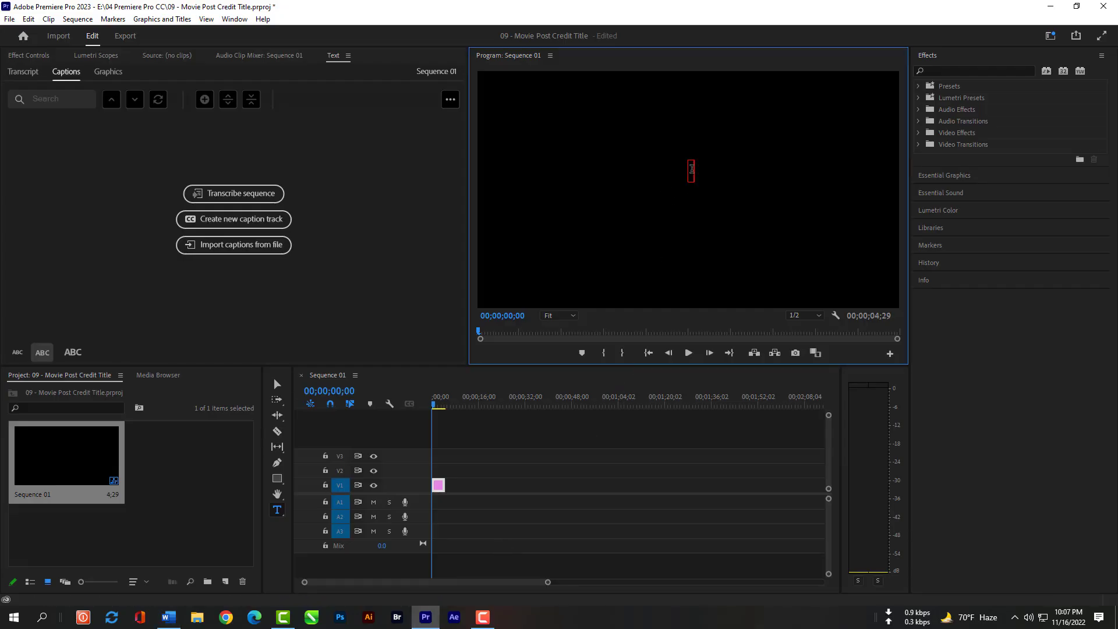
- Paste the credit script into the text box and centre-align it in Essential Graphics
{"action": "key", "text": "ctrl+v"}
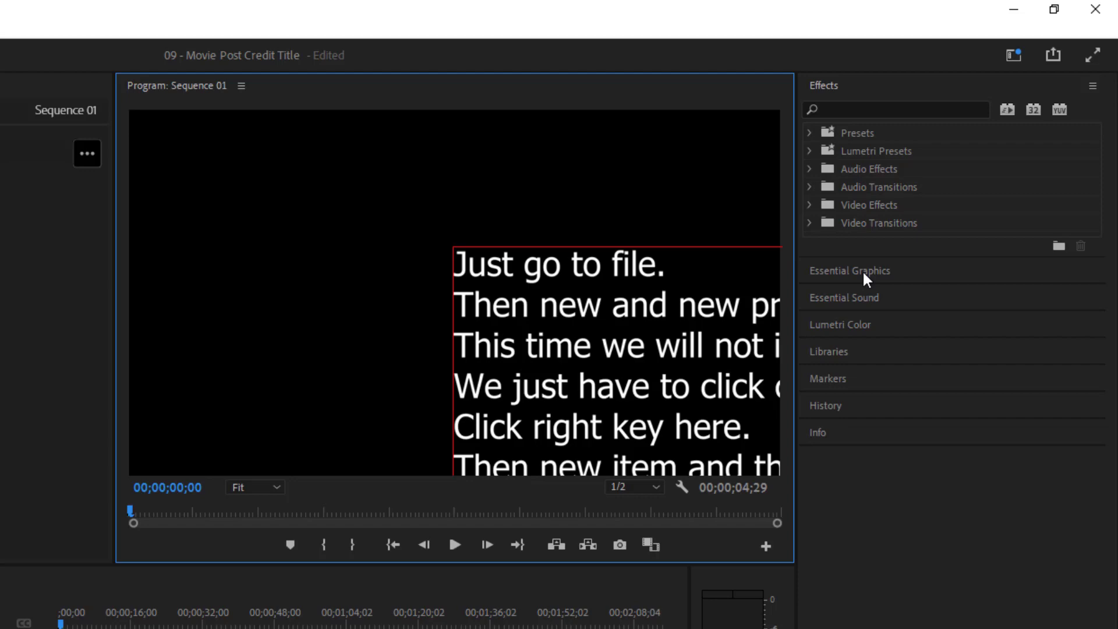
{"action": "left_click", "coordinate": [862, 270]}
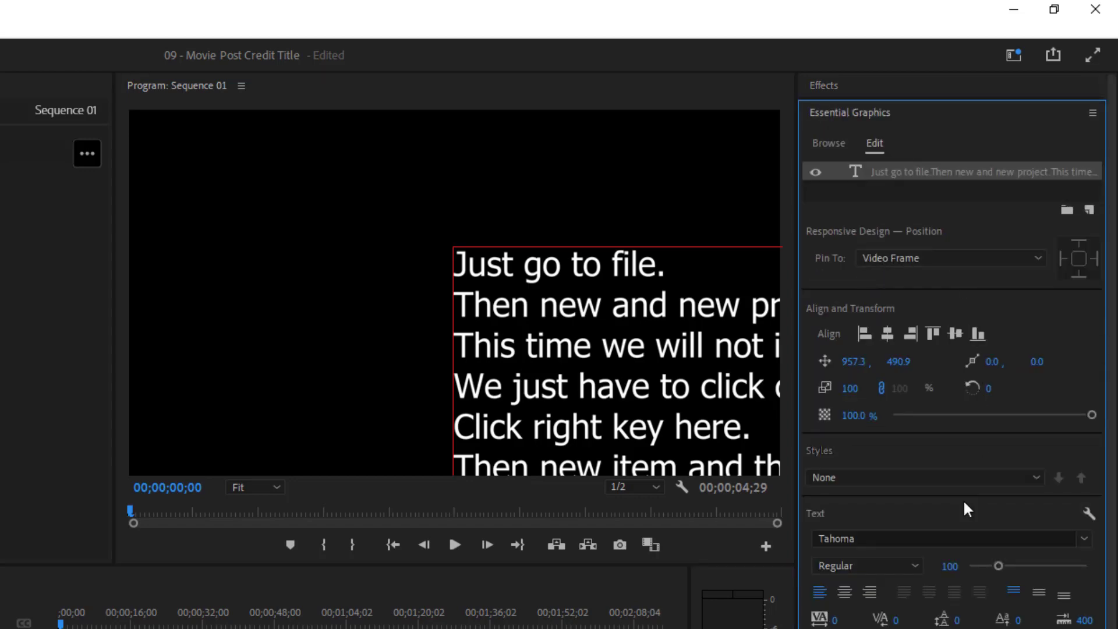
{"action": "left_click", "coordinate": [848, 590]}
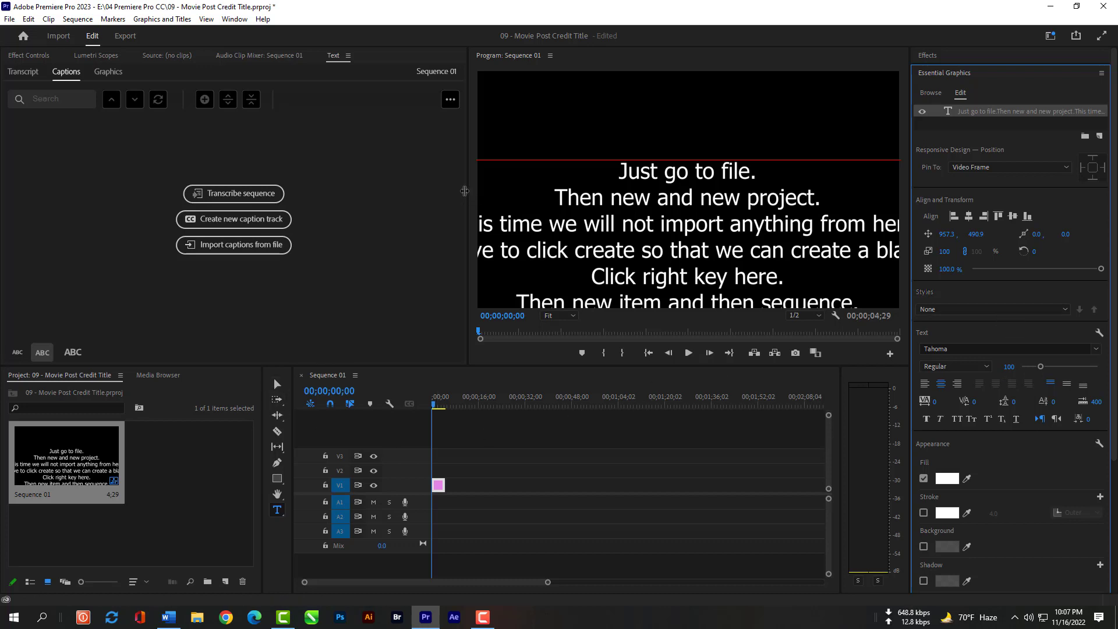
- Widen the Program monitor and drag the credit text up toward the top of the frame
{"action": "left_click_drag", "start_coordinate": [470, 196], "coordinate": [289, 200]}
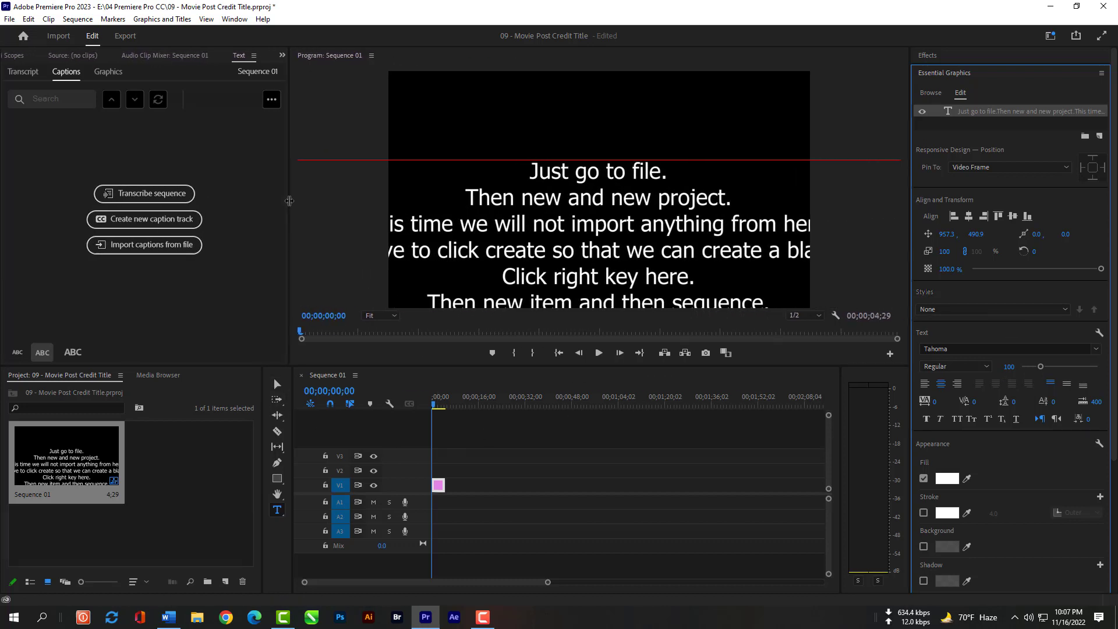
{"action": "left_click", "coordinate": [277, 383]}
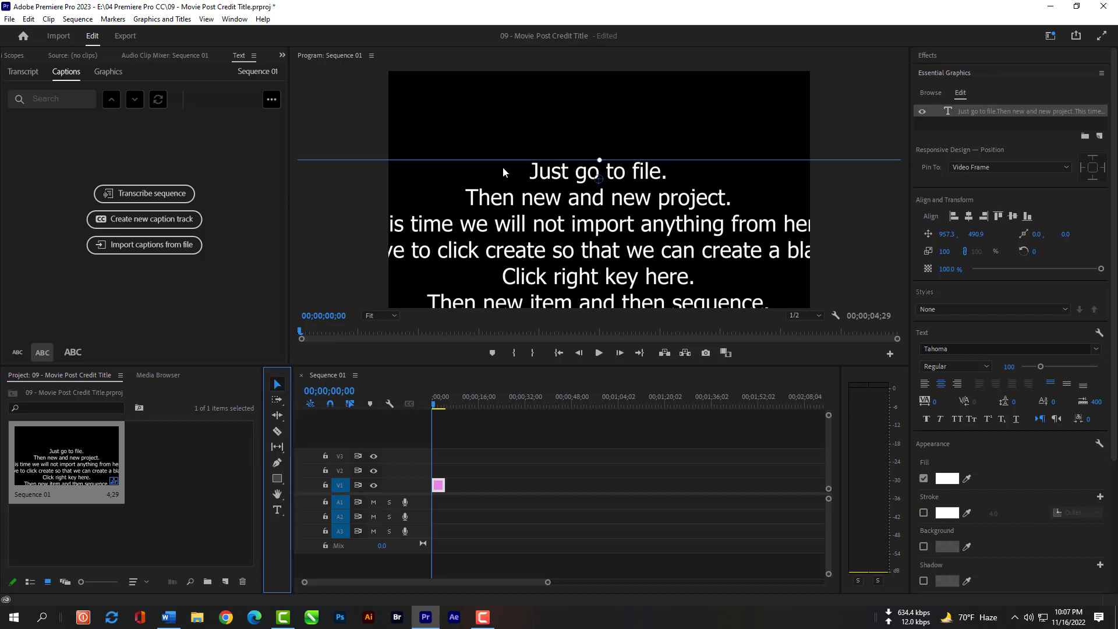
{"action": "left_click", "coordinate": [504, 161]}
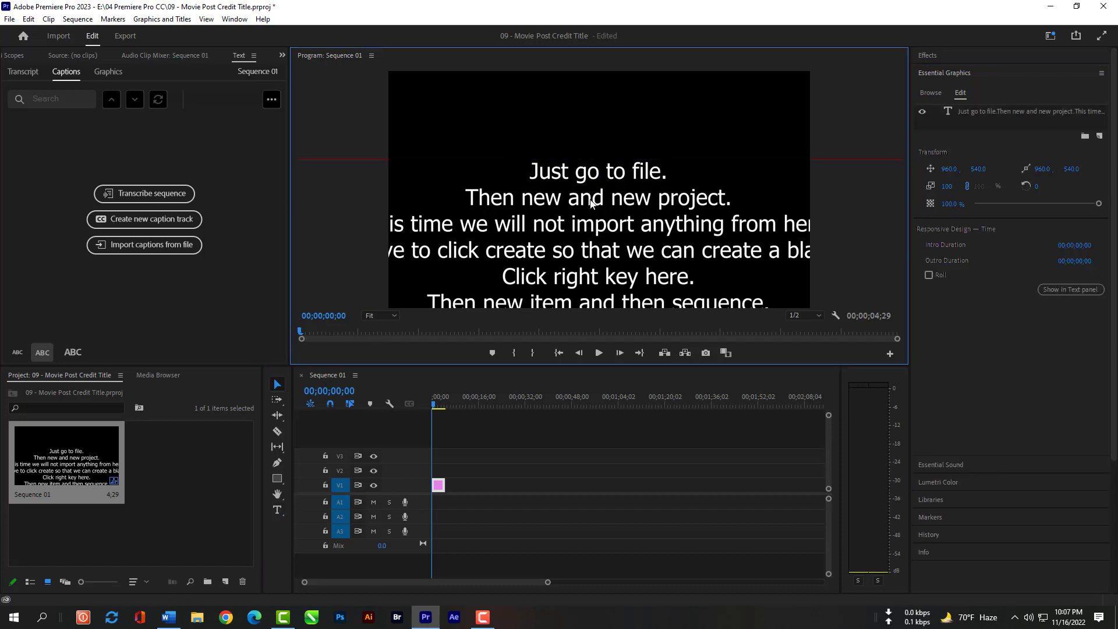
{"action": "left_click", "coordinate": [584, 175]}
{"action": "left_click_drag", "start_coordinate": [584, 176], "coordinate": [815, 168]}
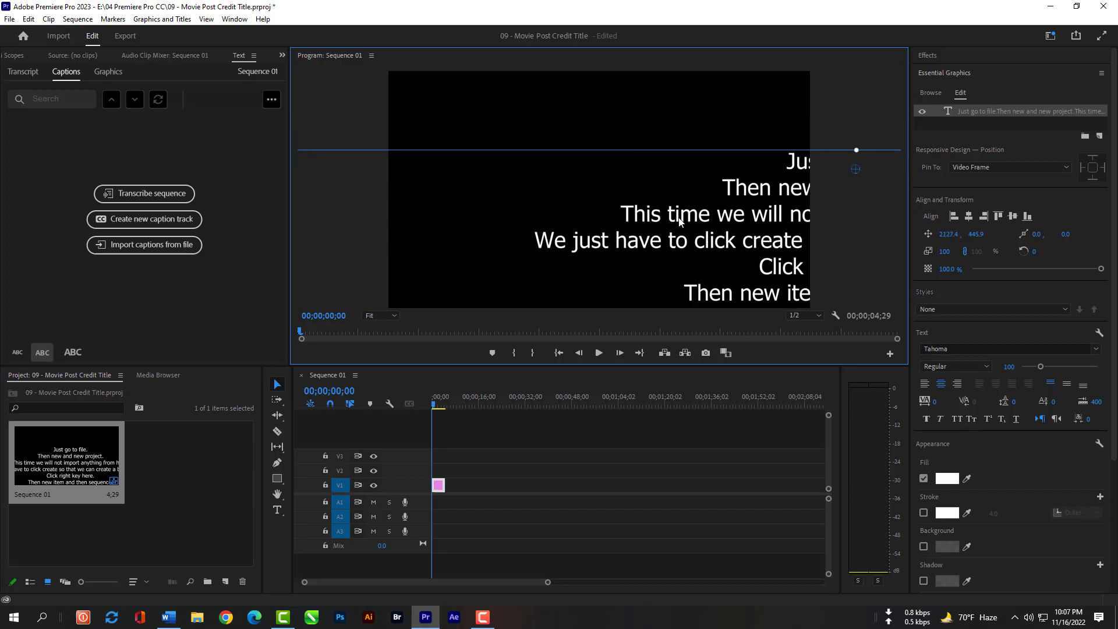
{"action": "left_click", "coordinate": [371, 153]}
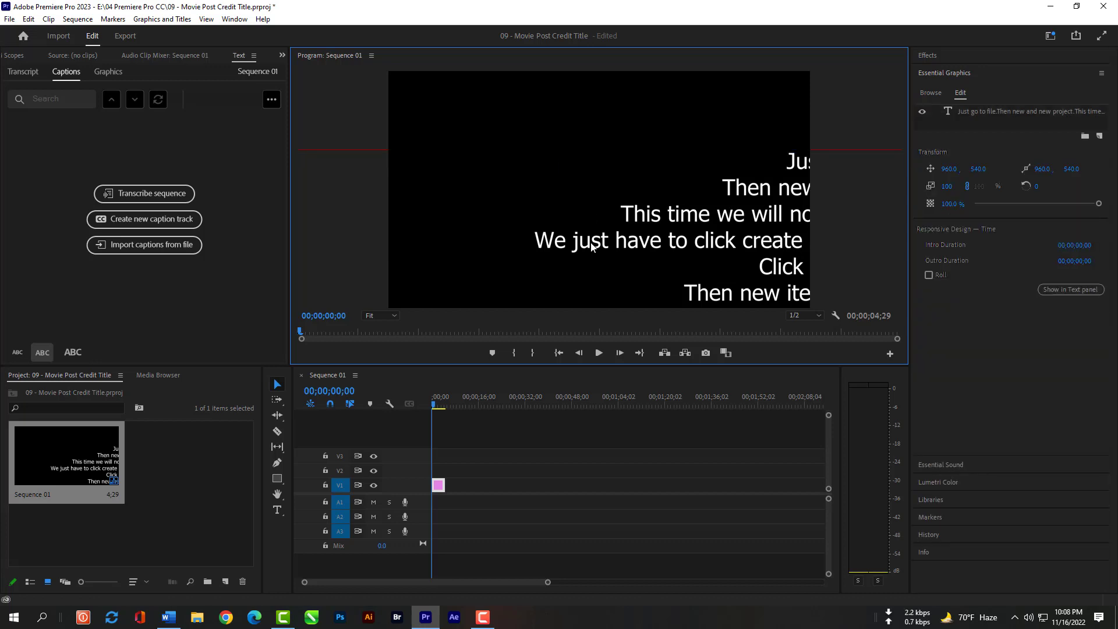
{"action": "left_click_drag", "start_coordinate": [546, 243], "coordinate": [409, 181]}
- Bring the text back into frame and scale it down from 65 to 51
{"action": "left_click", "coordinate": [314, 331]}
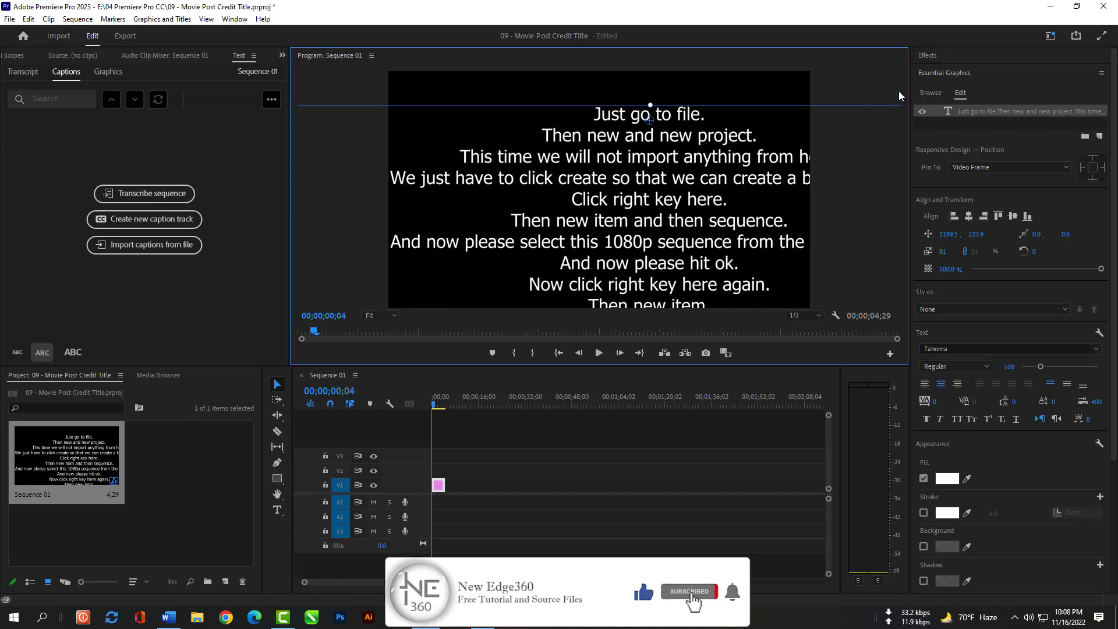
{"action": "left_click_drag", "start_coordinate": [752, 154], "coordinate": [431, 169]}
{"action": "left_click_drag", "start_coordinate": [815, 117], "coordinate": [719, 120]}
{"action": "left_click_drag", "start_coordinate": [330, 120], "coordinate": [681, 142]}
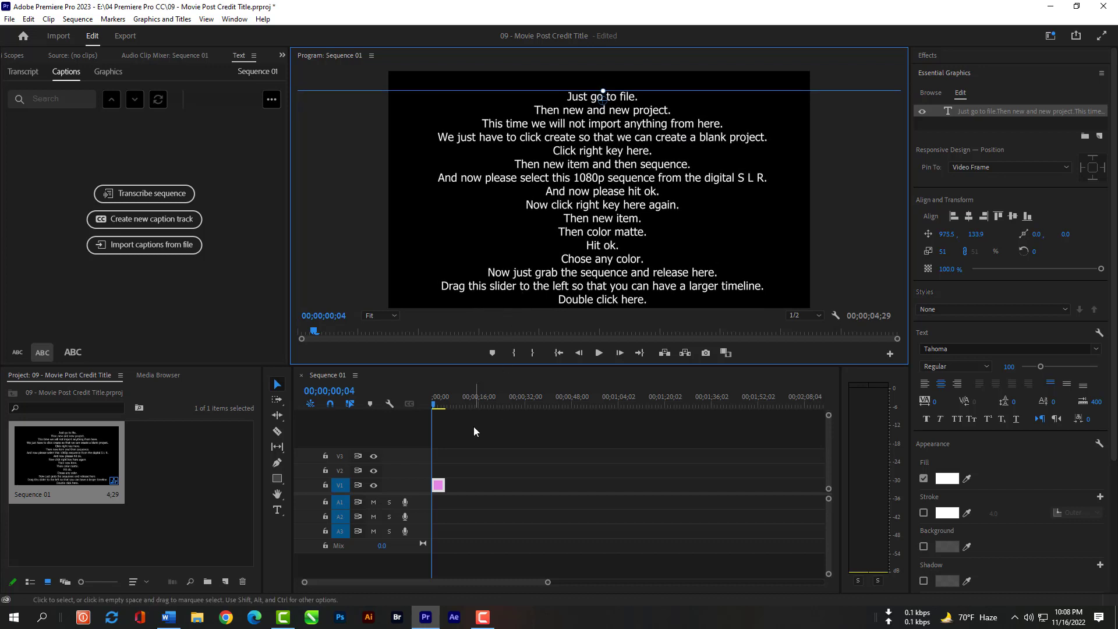
- Stretch the V1 credit clip to 12;04 and show its Responsive Design – Time settings
{"action": "left_click_drag", "start_coordinate": [549, 582], "coordinate": [416, 582]}
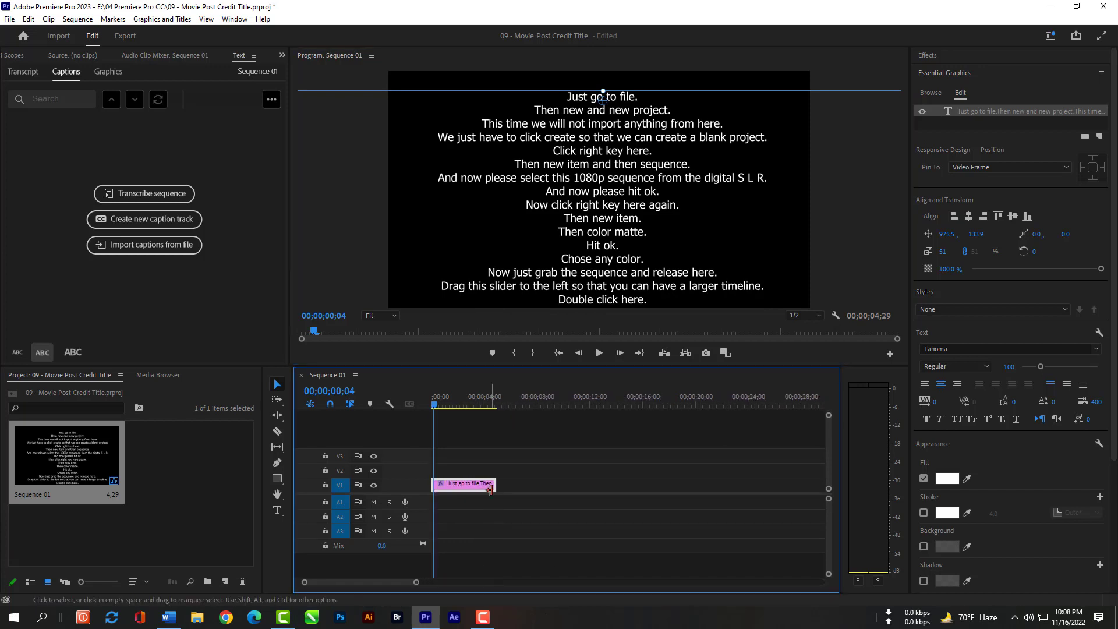
{"action": "left_click_drag", "start_coordinate": [499, 485], "coordinate": [590, 485]}
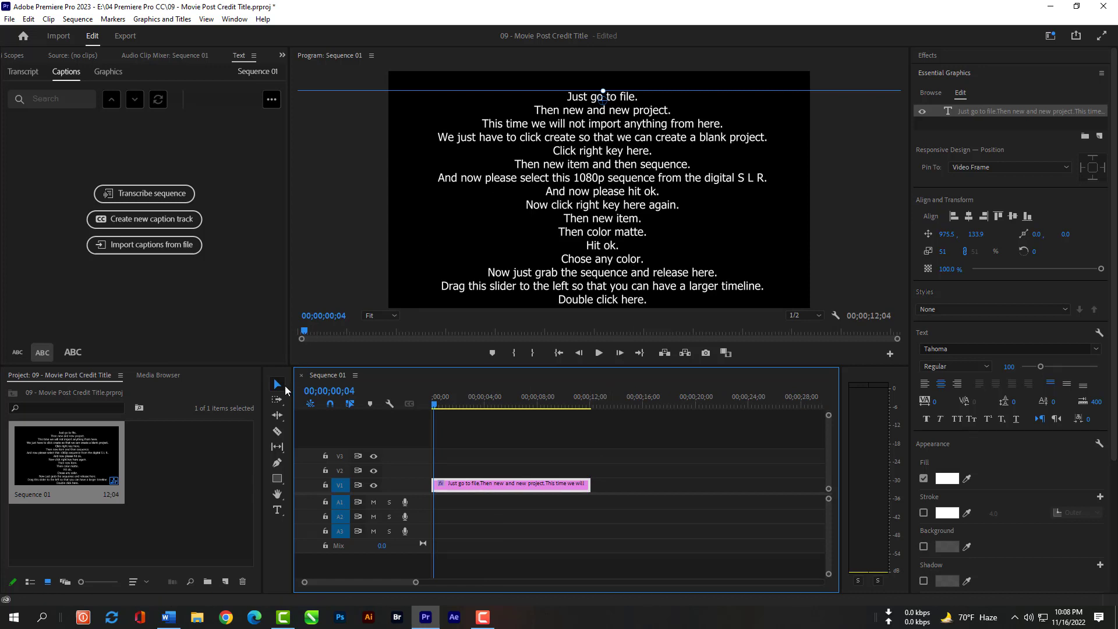
{"action": "left_click", "coordinate": [450, 104]}
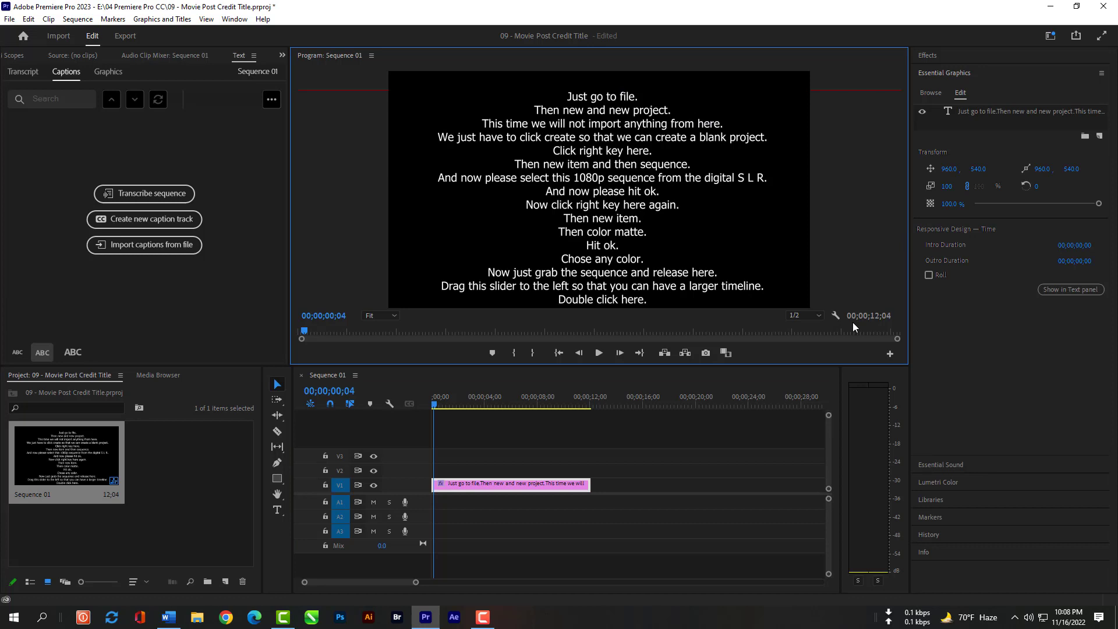
- Enable Roll on the credit text and preview the scroll from the sequence start
{"action": "left_click", "coordinate": [488, 485]}
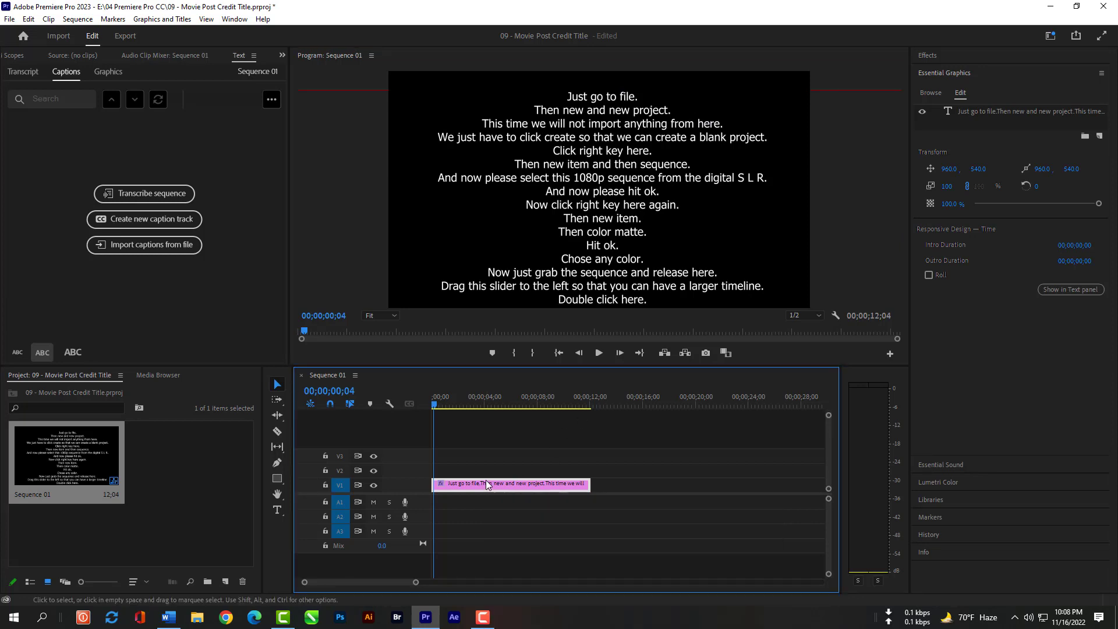
{"action": "left_click", "coordinate": [928, 276]}
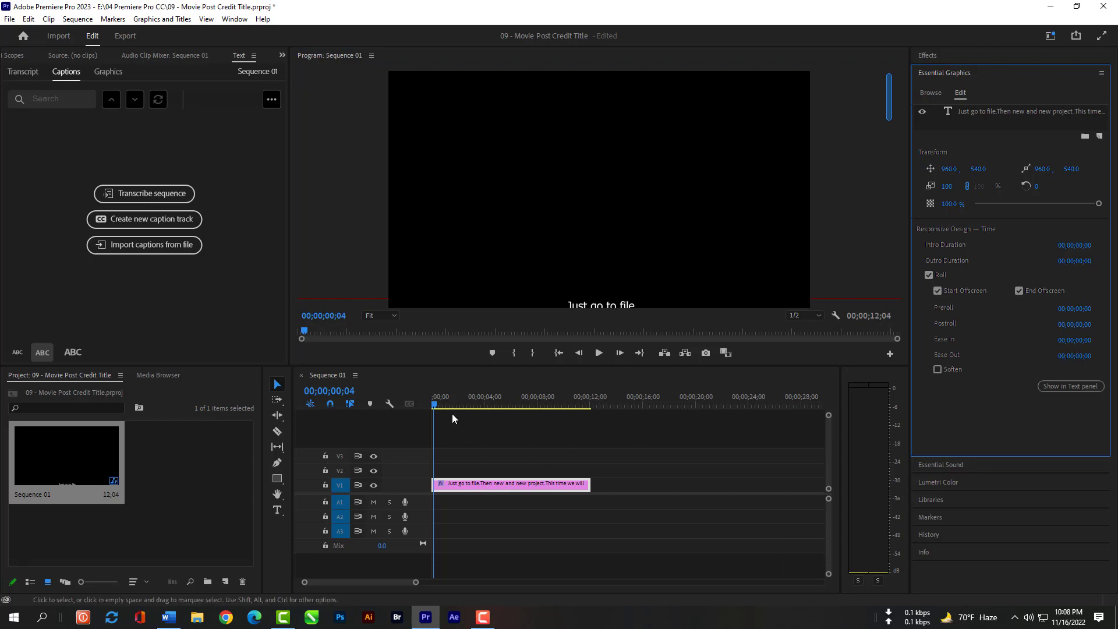
{"action": "left_click", "coordinate": [433, 410]}
{"action": "key", "text": "Home"}
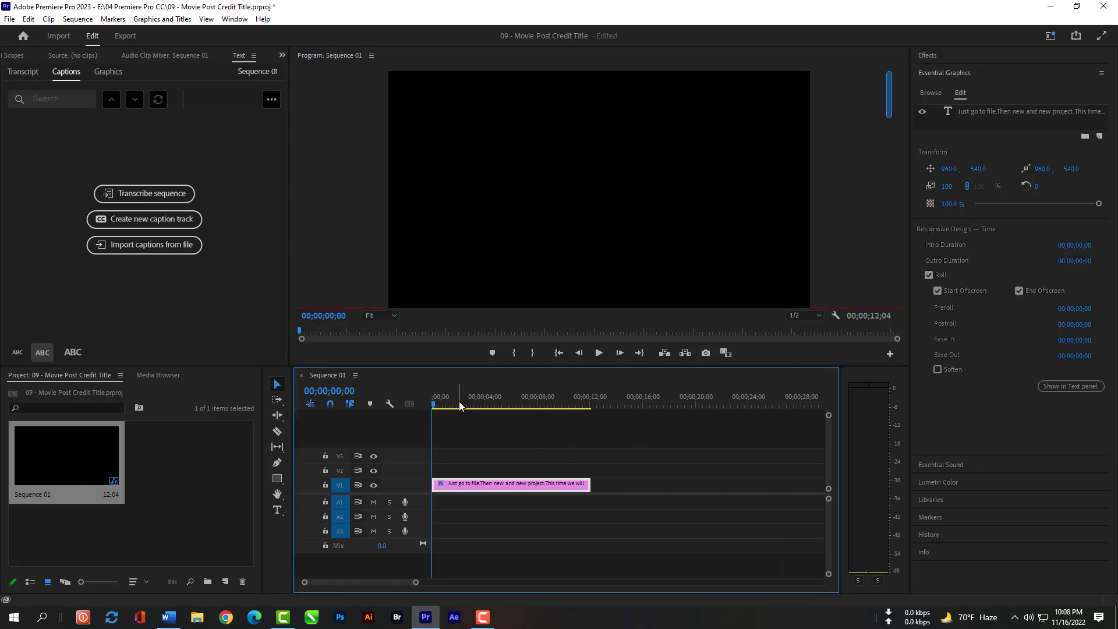
{"action": "left_click", "coordinate": [599, 353]}
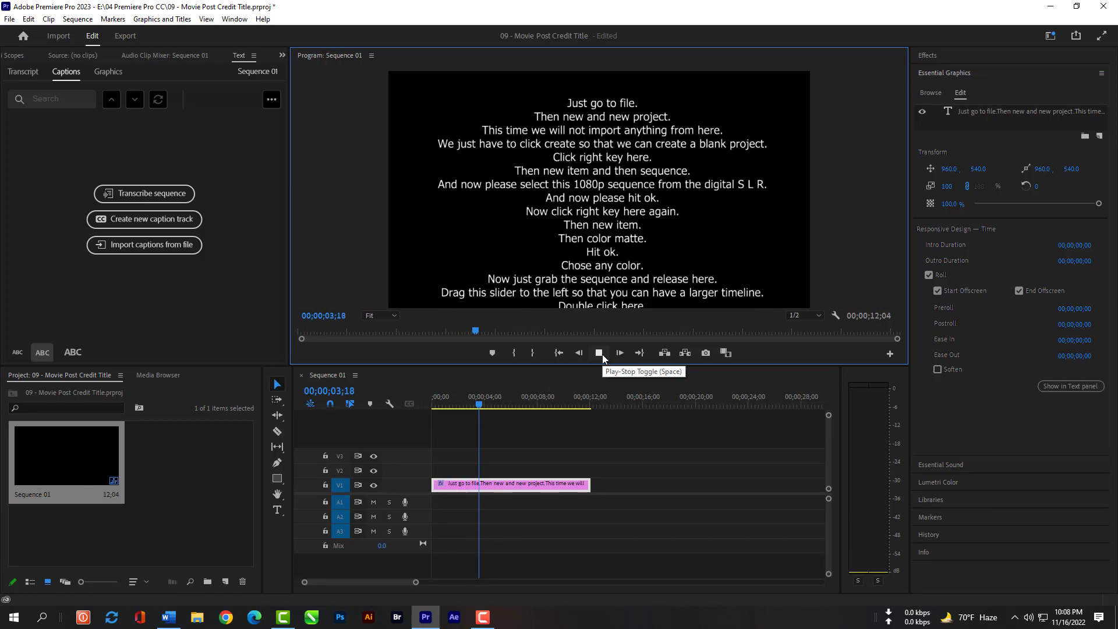
{"action": "left_click", "coordinate": [599, 353]}
{"action": "left_click_drag", "start_coordinate": [474, 411], "coordinate": [429, 410]}
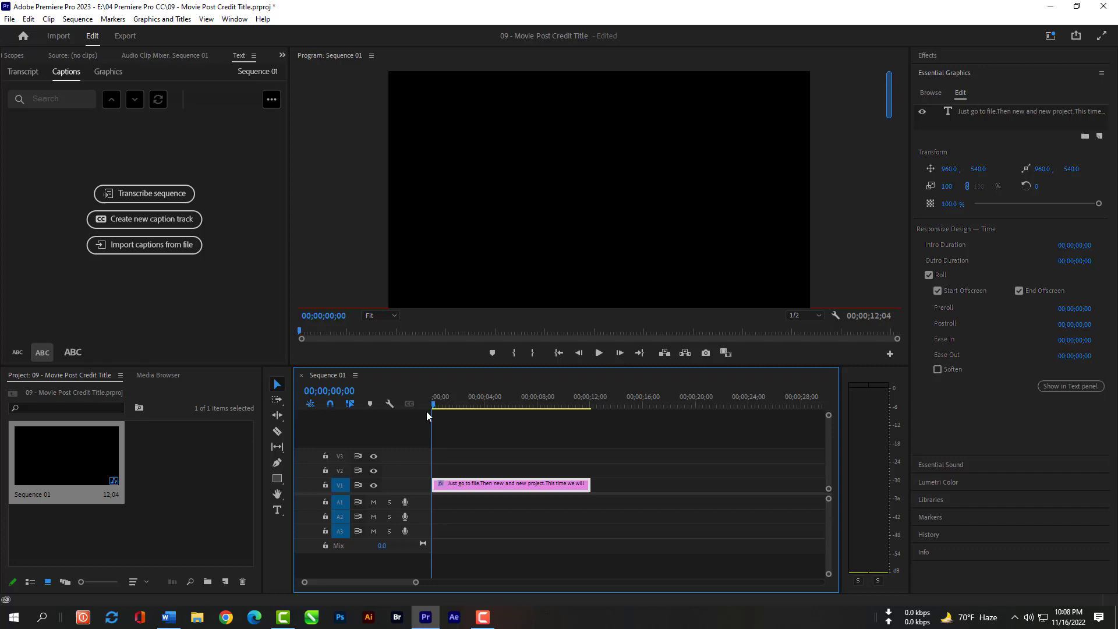
- Set the Preroll to 00;00;00;02 and play the sequence to check it
{"action": "left_click", "coordinate": [1088, 309]}
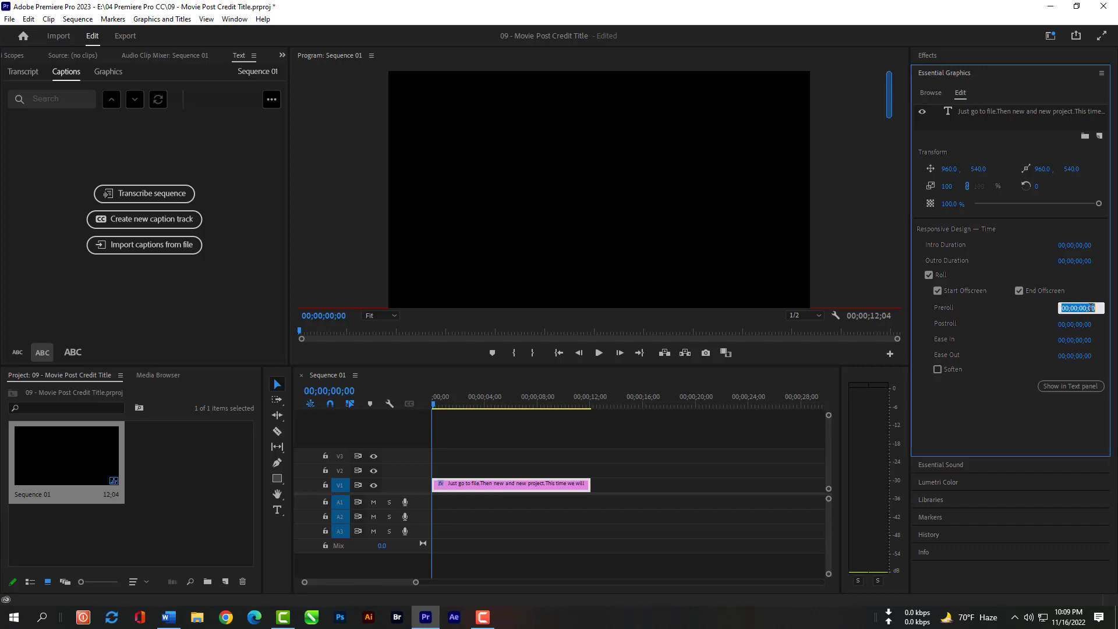
{"action": "left_click", "coordinate": [1099, 309]}
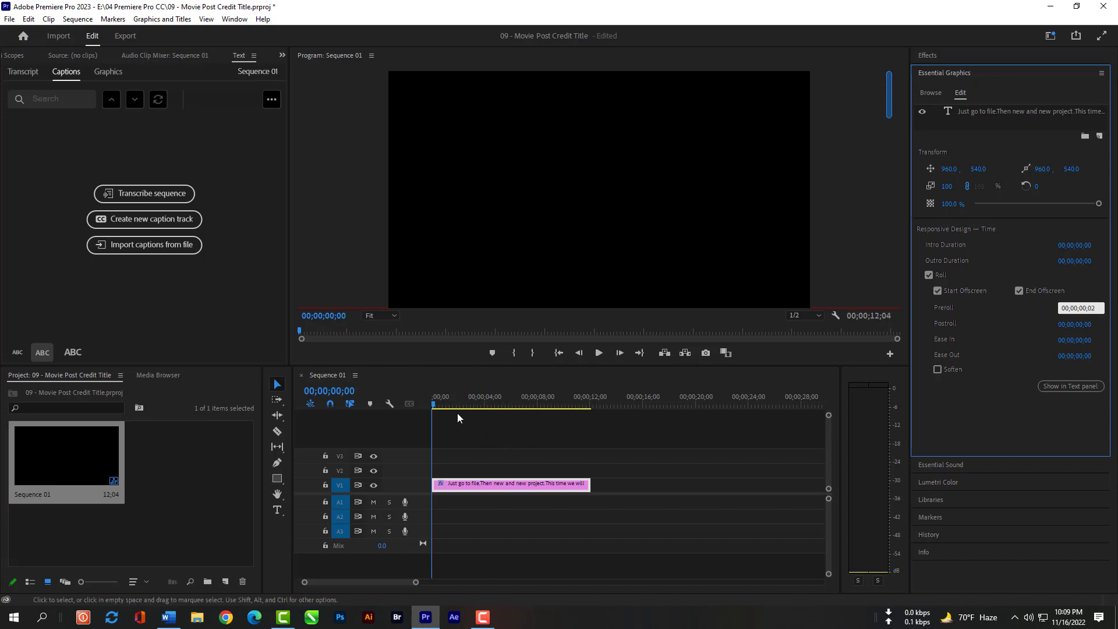
{"action": "left_click", "coordinate": [427, 404]}
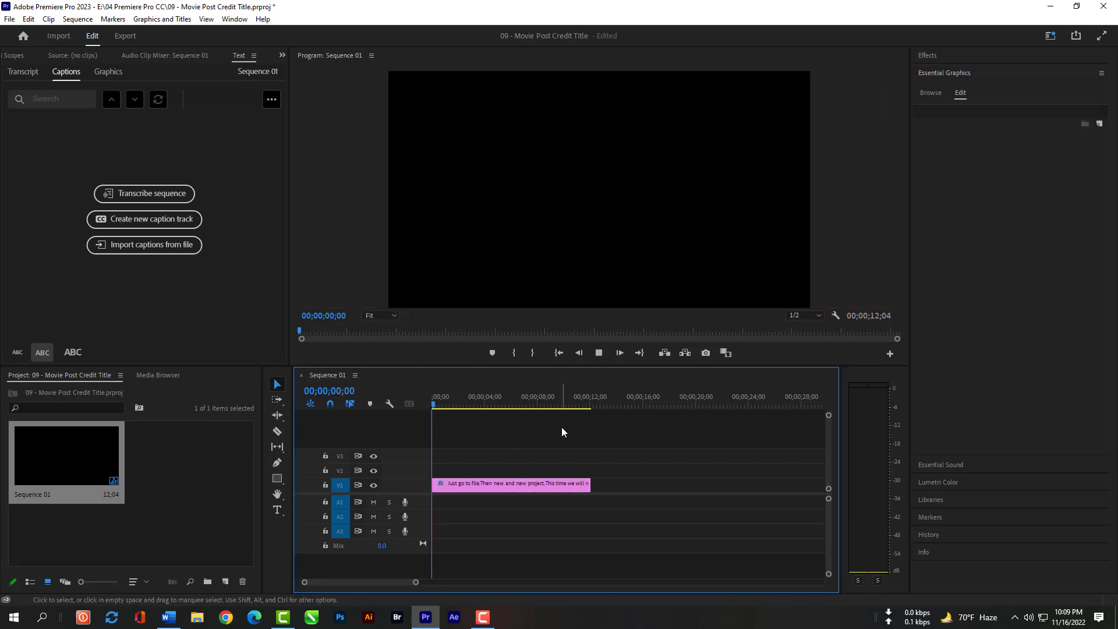
{"action": "key", "text": "space"}
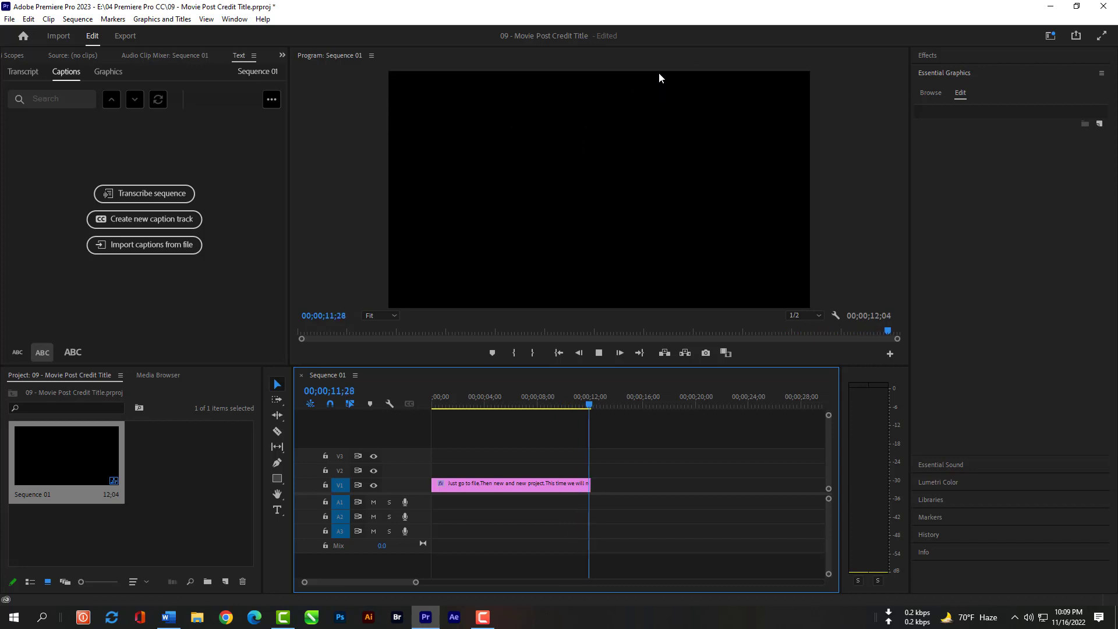
- Set the credit clip's Postroll to 00;00;00;02
{"action": "key", "text": "space"}
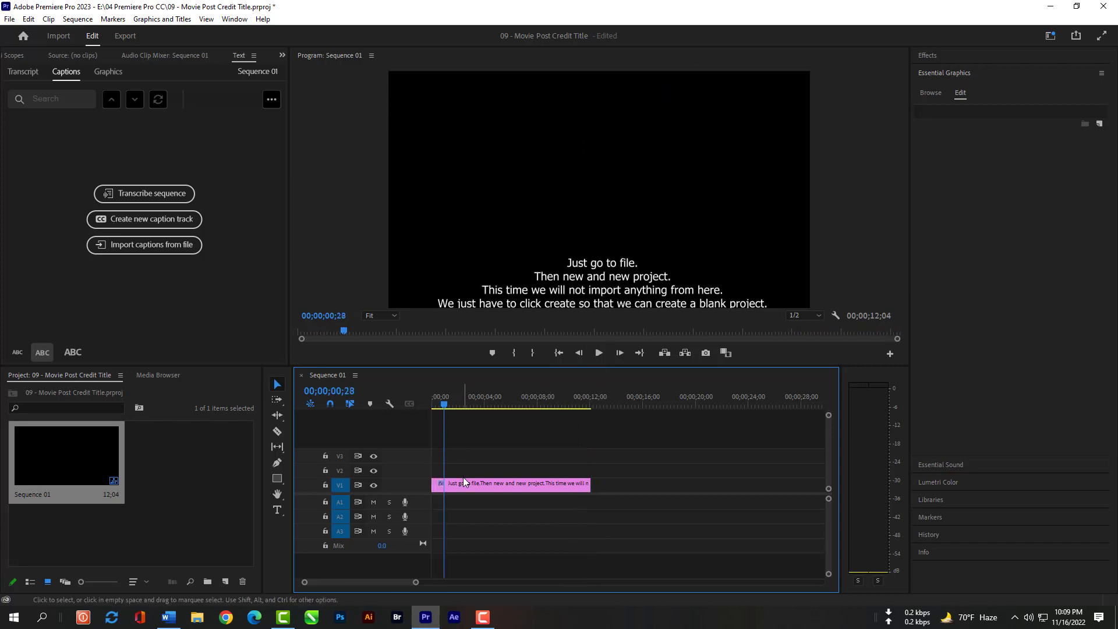
{"action": "left_click", "coordinate": [468, 488]}
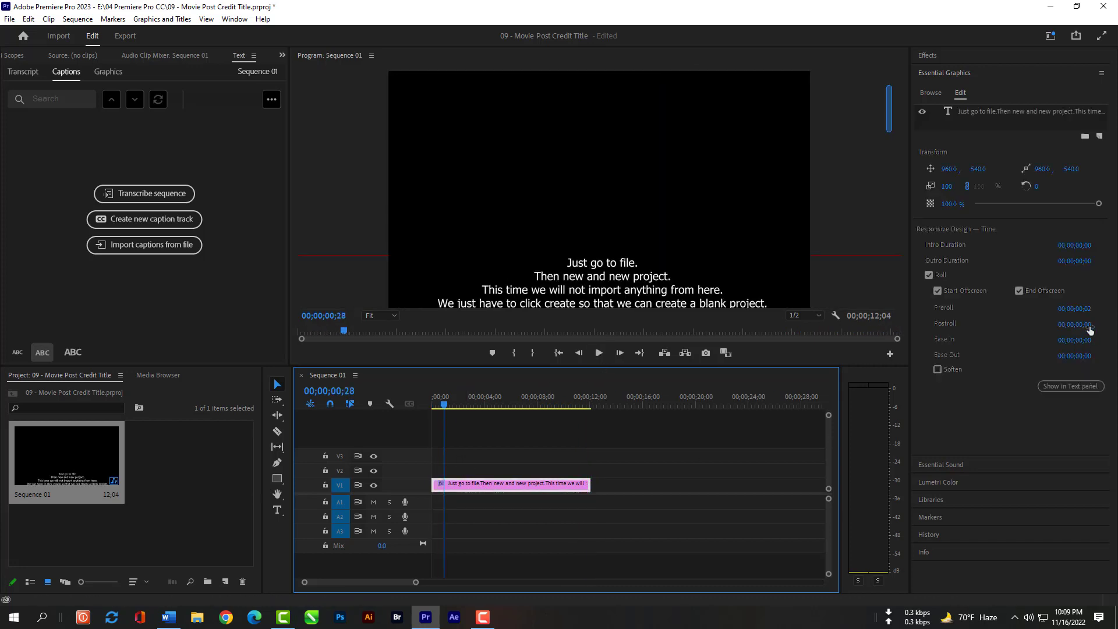
{"action": "left_click", "coordinate": [1089, 325]}
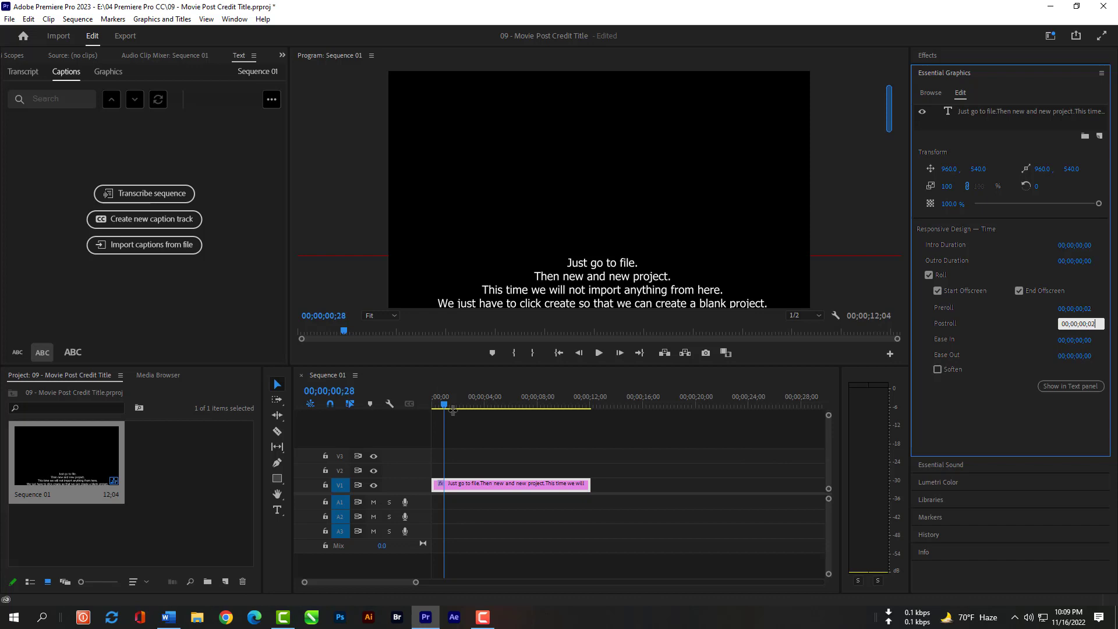
{"action": "left_click", "coordinate": [475, 421]}
- Preview the roll from the sequence start, then reselect the credit clip
{"action": "left_click_drag", "start_coordinate": [446, 407], "coordinate": [429, 406]}
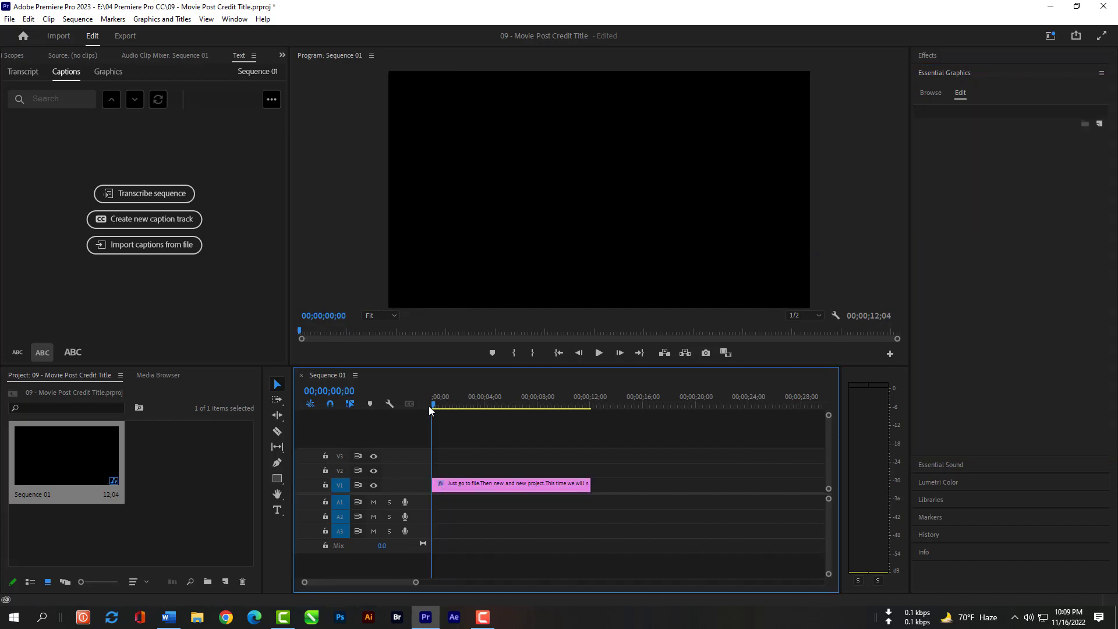
{"action": "left_click", "coordinate": [599, 354]}
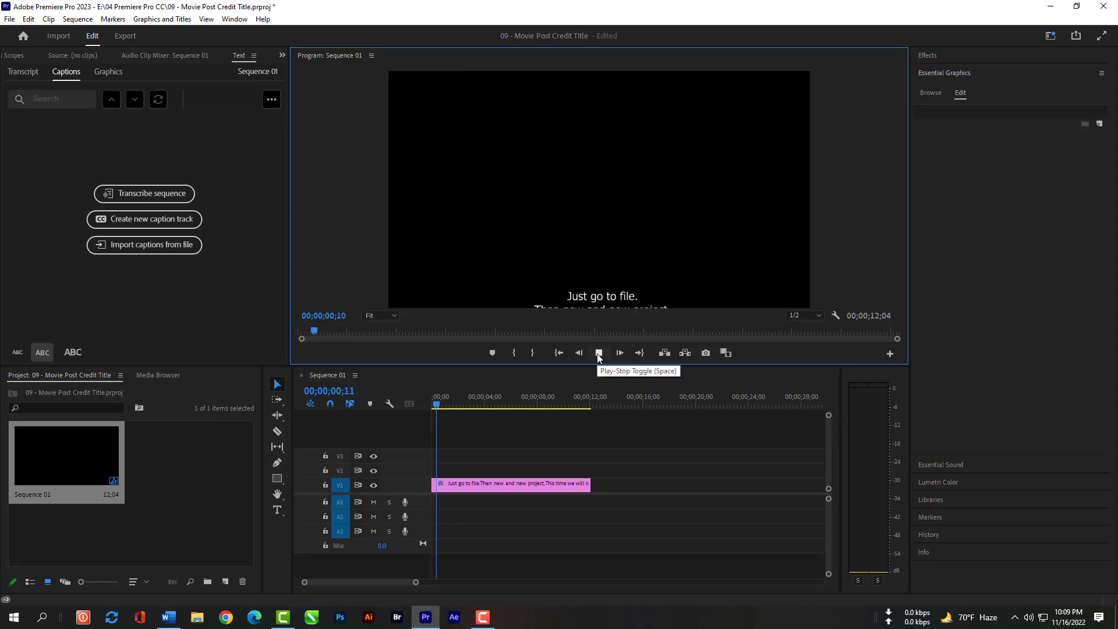
{"action": "left_click", "coordinate": [454, 407]}
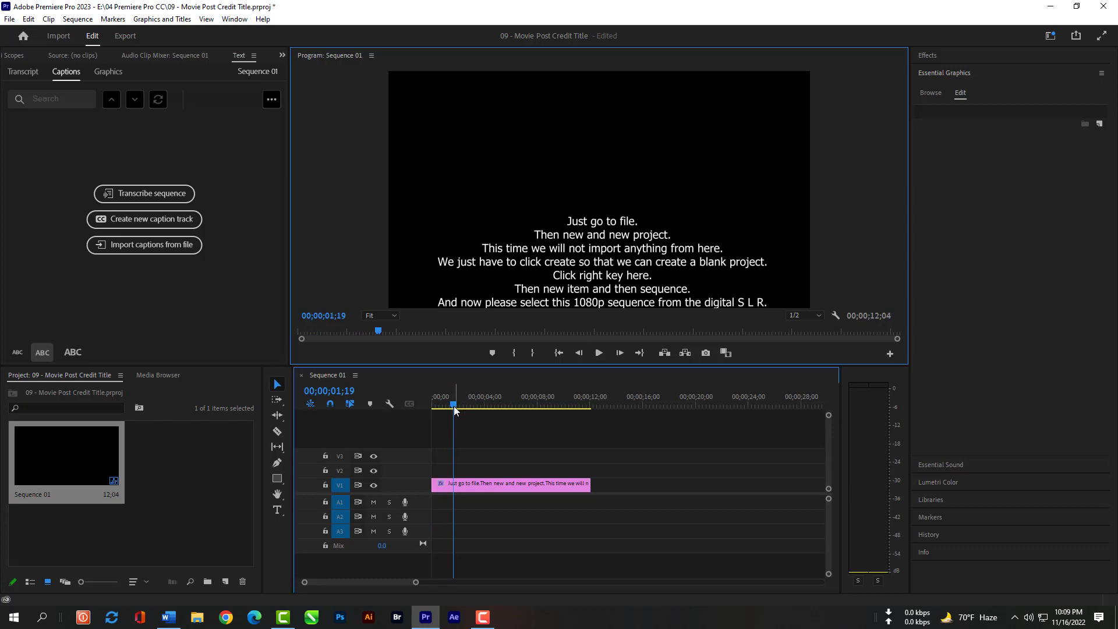
{"action": "left_click_drag", "start_coordinate": [454, 407], "coordinate": [425, 407]}
{"action": "left_click", "coordinate": [498, 486]}
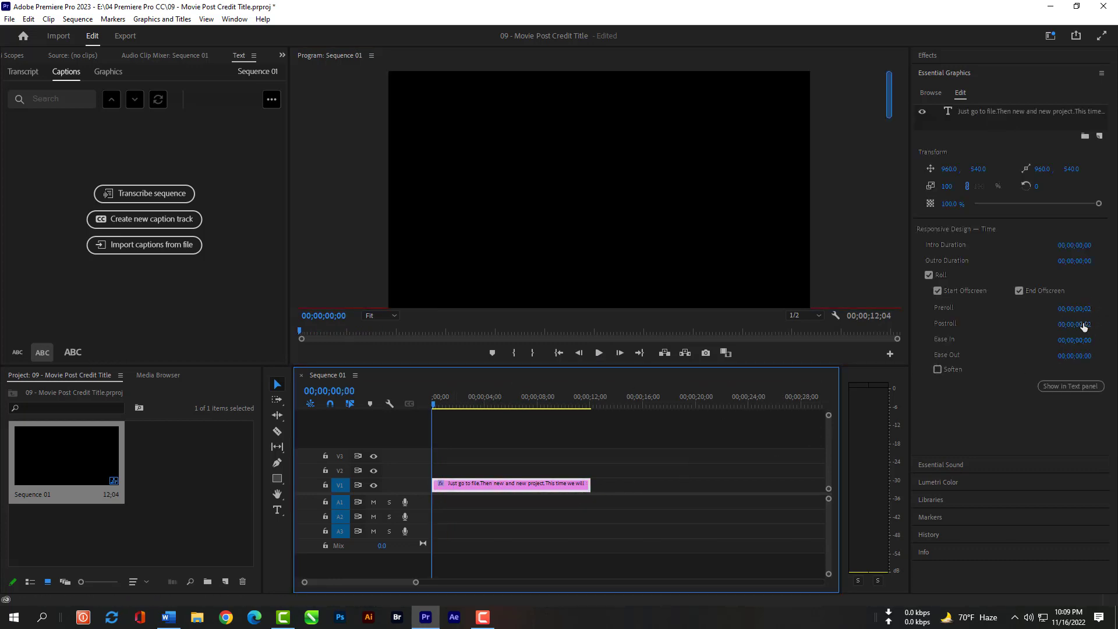
- Change the Preroll to 00;00;01;02 and preview the roll from the start
{"action": "left_click", "coordinate": [1081, 309]}
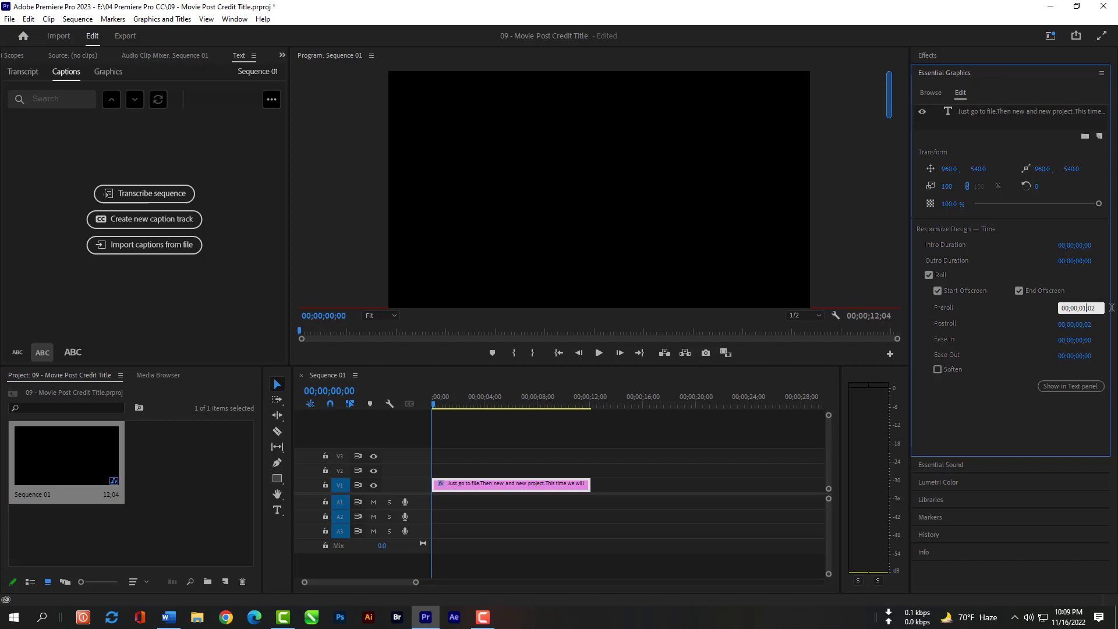
{"action": "key", "text": "Return"}
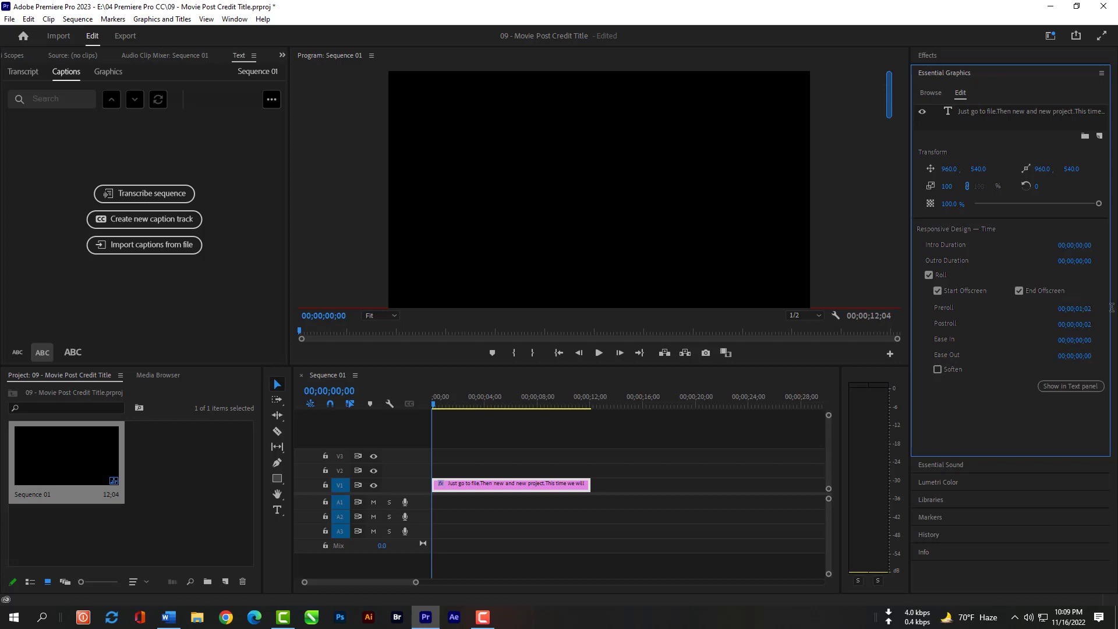
{"action": "left_click", "coordinate": [599, 353]}
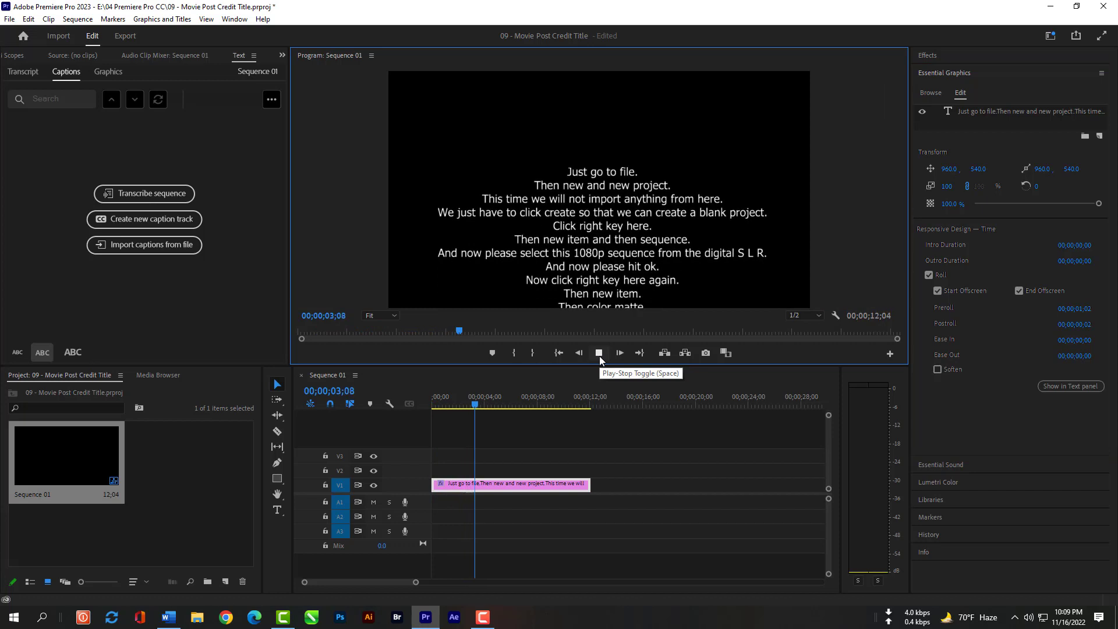
{"action": "left_click", "coordinate": [599, 354]}
{"action": "left_click", "coordinate": [482, 402]}
{"action": "left_click_drag", "start_coordinate": [474, 403], "coordinate": [396, 405]}
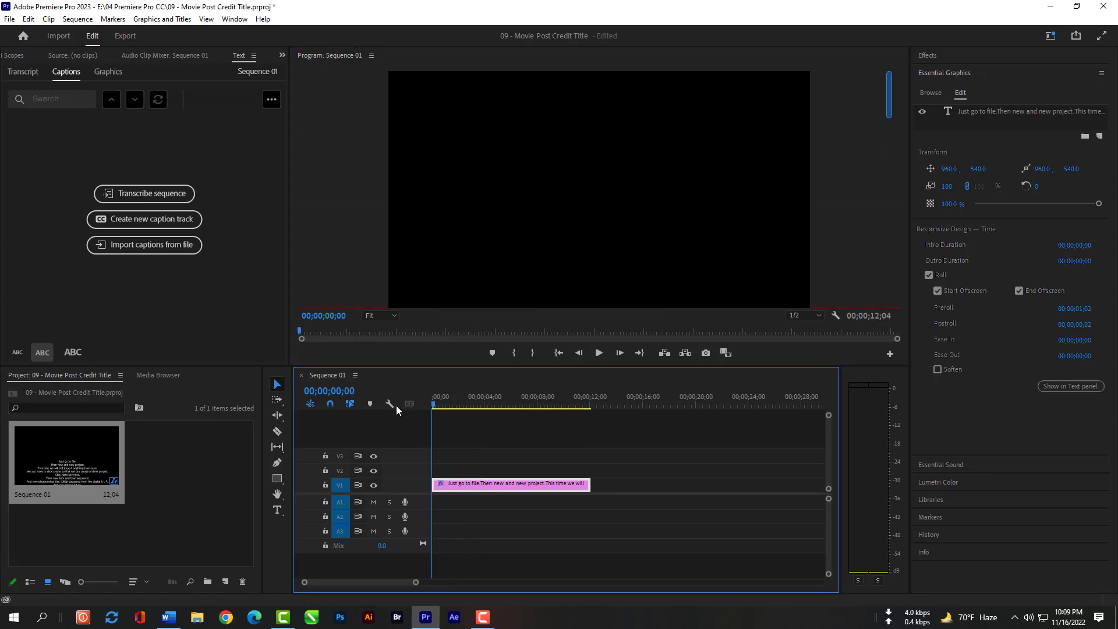
{"action": "left_click", "coordinate": [598, 353]}
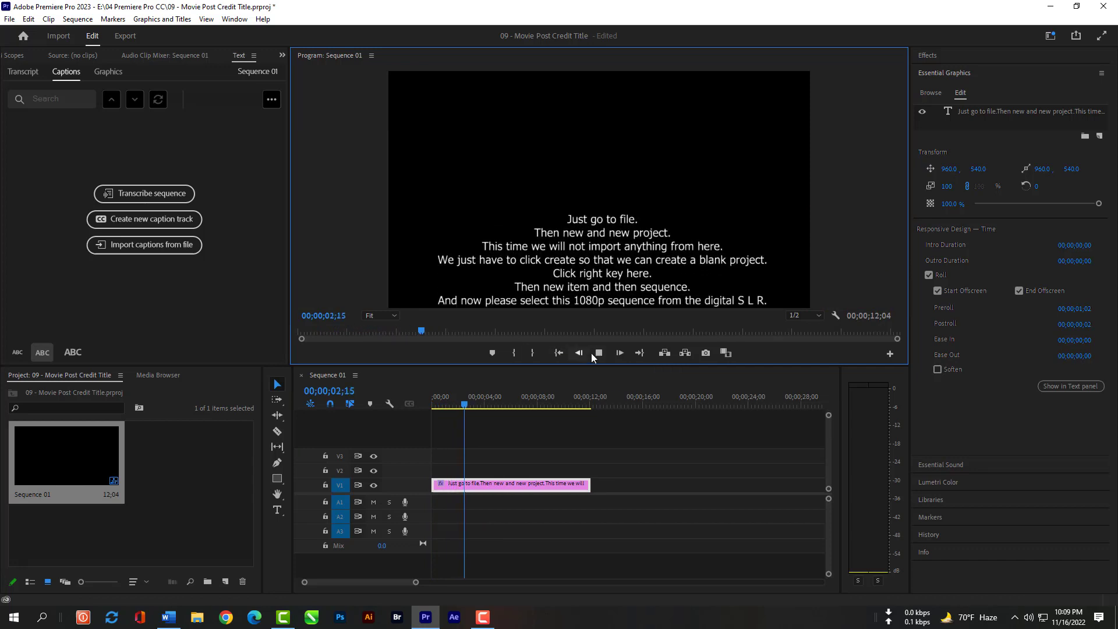
{"action": "key", "text": "space"}
- Correct the Preroll to 00;00;01;00 and scrub the opening to check it
{"action": "left_click", "coordinate": [1093, 309]}
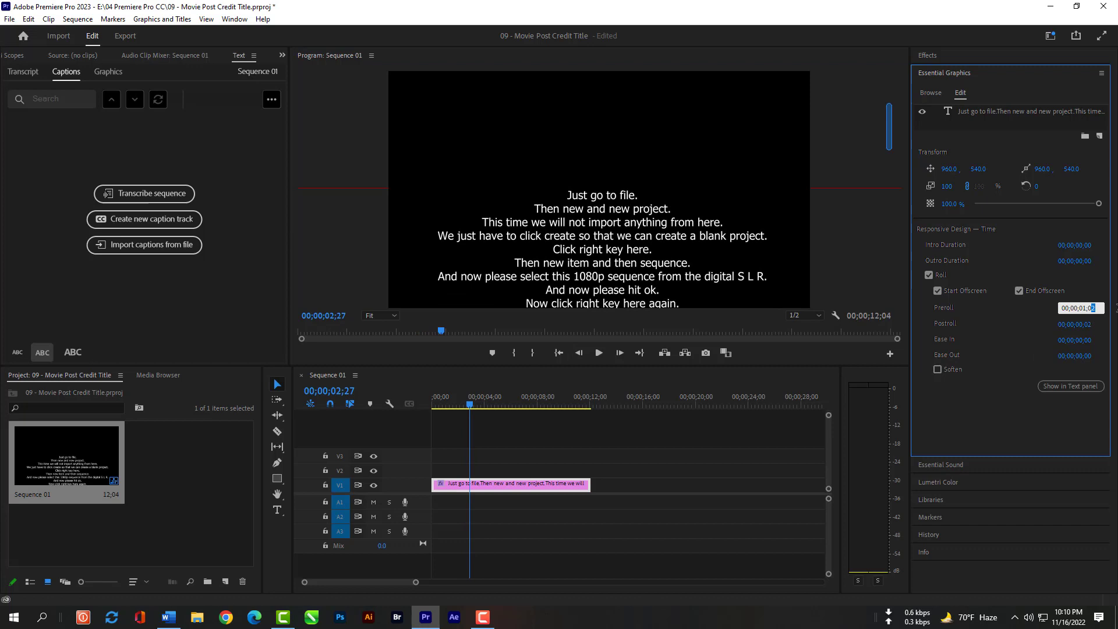
{"action": "type", "text": "0"}
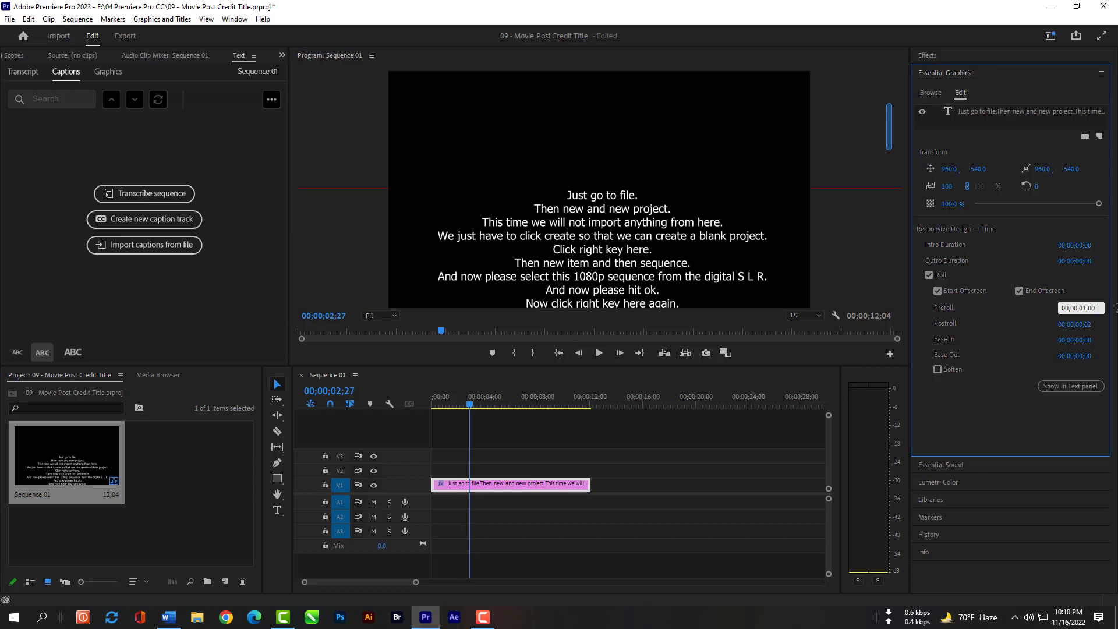
{"action": "left_click", "coordinate": [472, 409]}
{"action": "left_click_drag", "start_coordinate": [473, 406], "coordinate": [442, 403]}
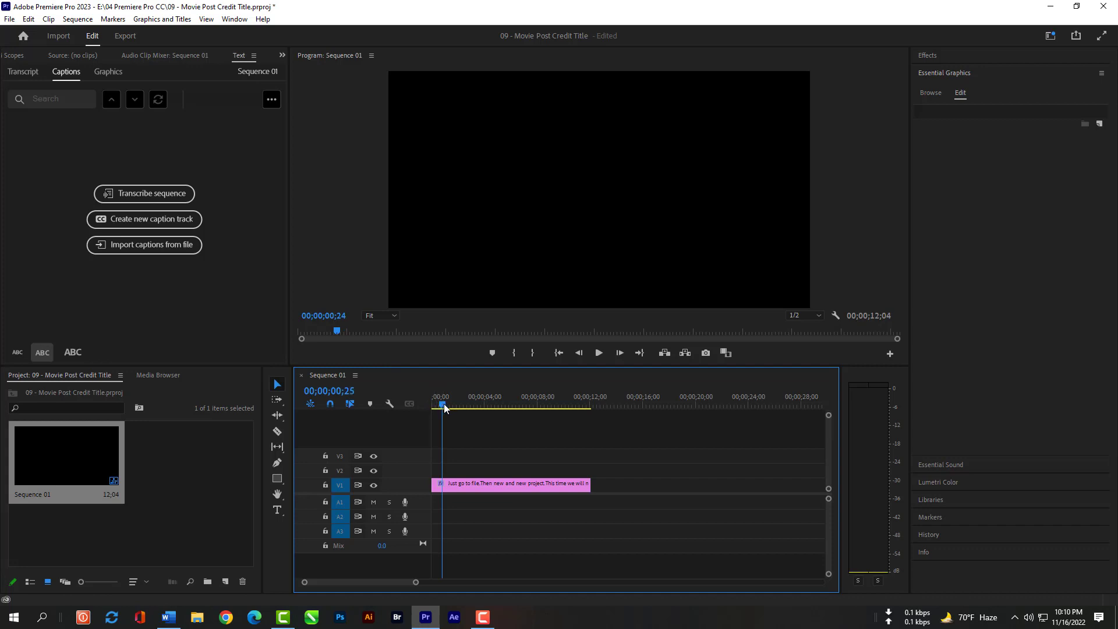
- Set the credits title clip's Postroll to 00;00;01;00 to match the preroll
{"action": "mouse_move", "coordinate": [444, 403]}
{"action": "left_mouse_down"}
{"action": "mouse_move", "coordinate": [505, 411]}
{"action": "mouse_move", "coordinate": [433, 412]}
{"action": "left_mouse_up"}
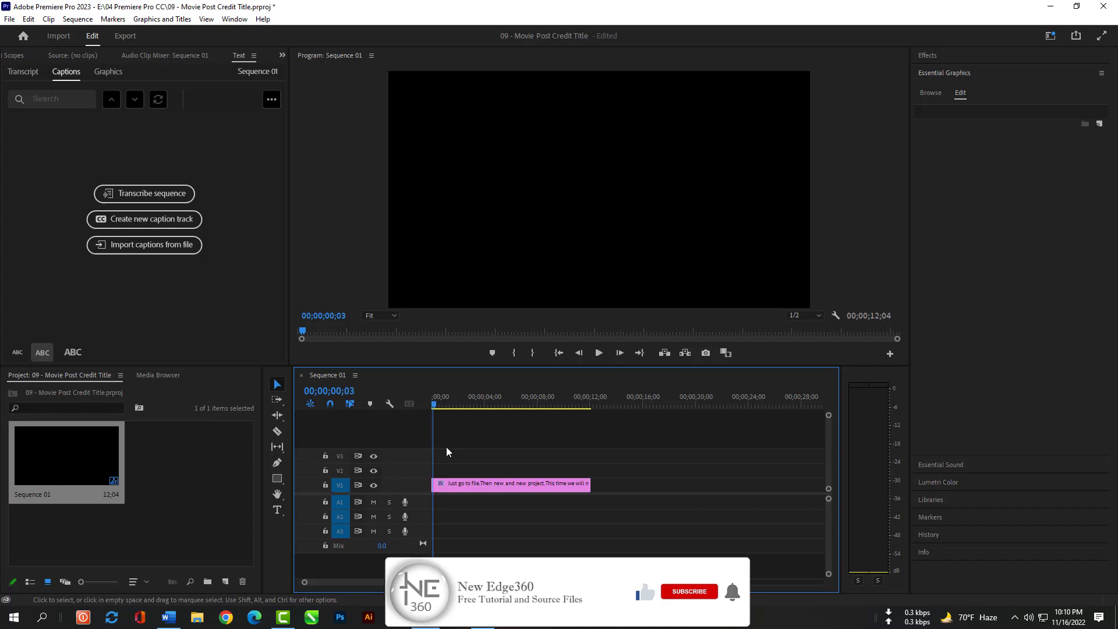
{"action": "left_click", "coordinate": [456, 485]}
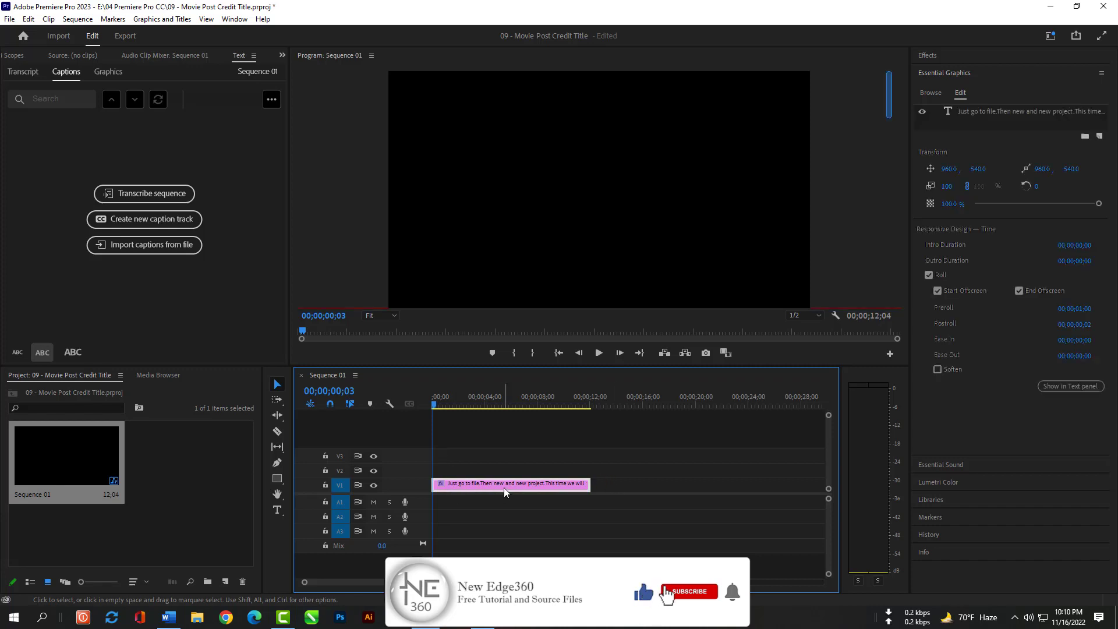
{"action": "left_click", "coordinate": [1093, 325]}
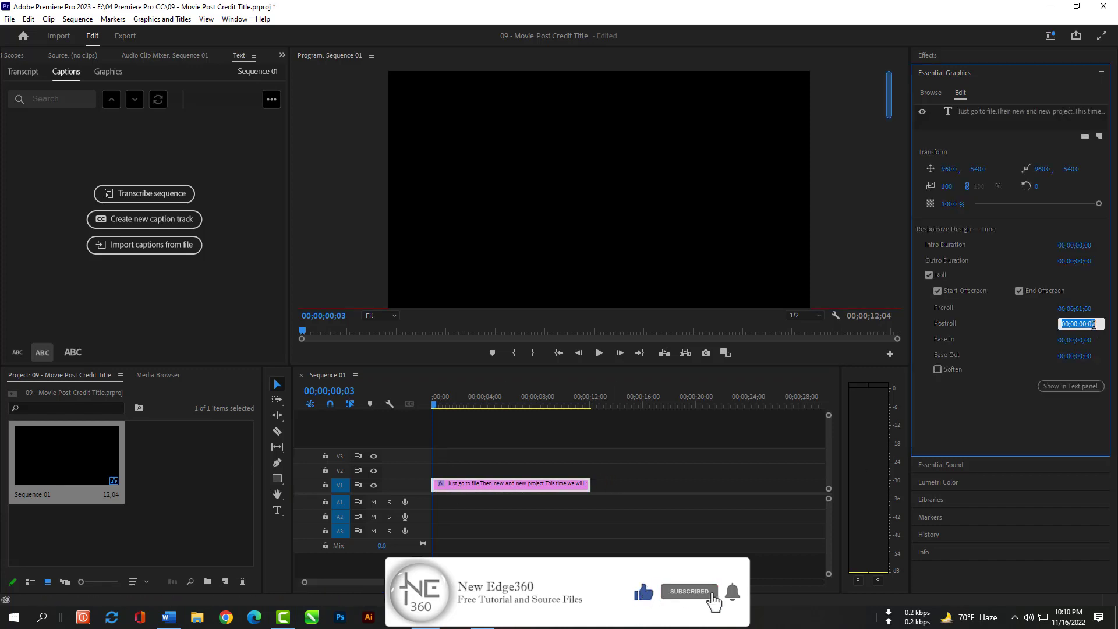
{"action": "left_click", "coordinate": [1096, 324]}
{"action": "key", "text": "Return"}
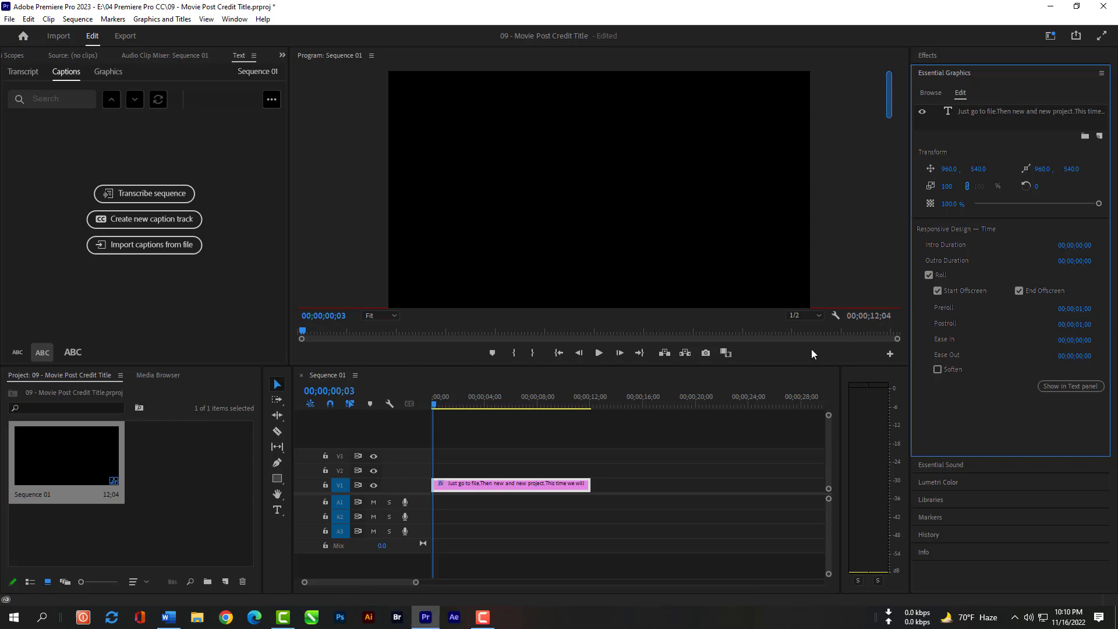
- Play the end of the credit roll, then play it again from the sequence start
{"action": "left_click", "coordinate": [579, 401]}
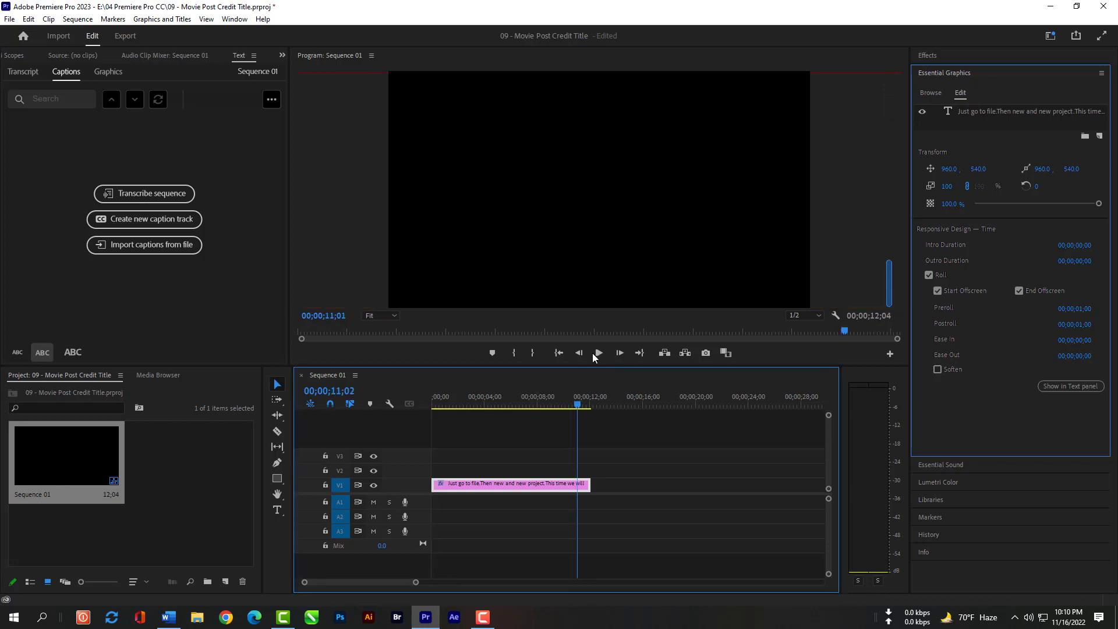
{"action": "left_click", "coordinate": [597, 354]}
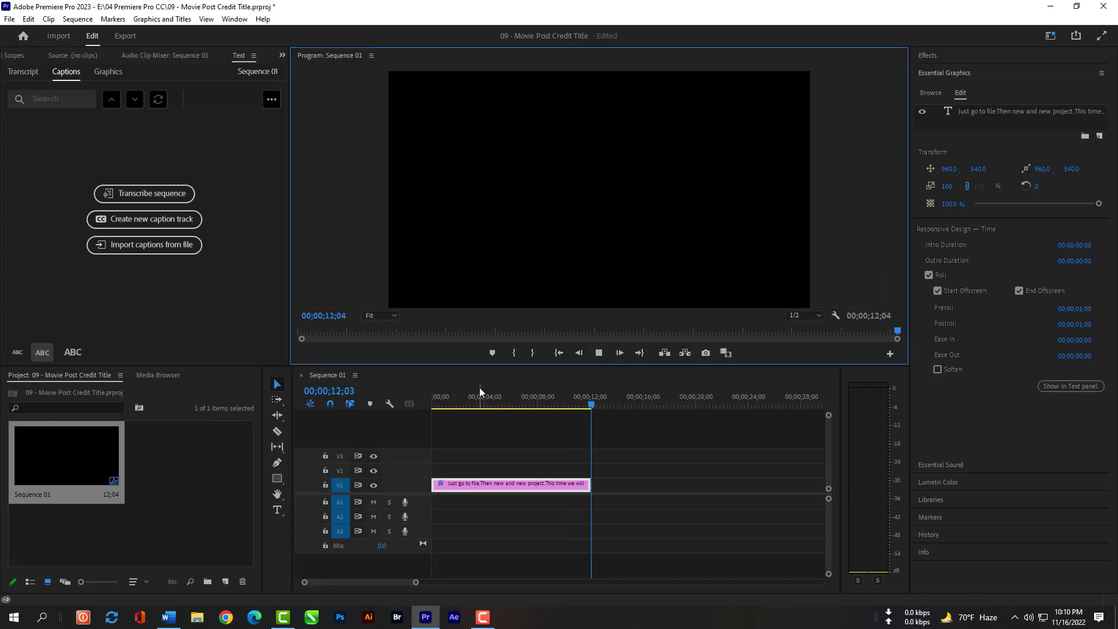
{"action": "left_click_drag", "start_coordinate": [480, 389], "coordinate": [408, 402]}
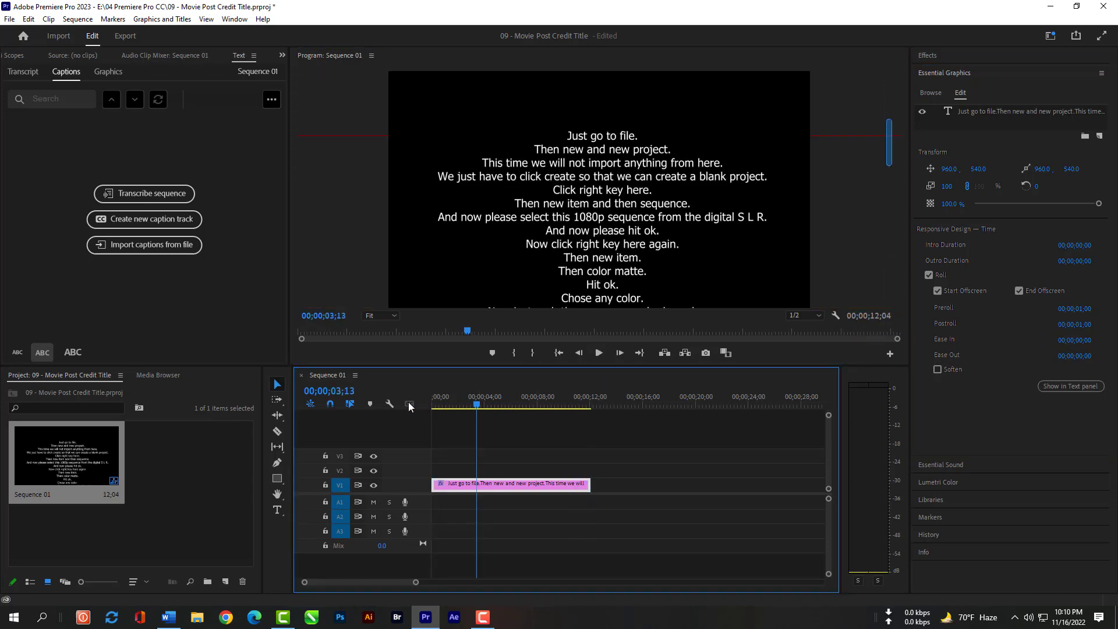
{"action": "left_click", "coordinate": [606, 356]}
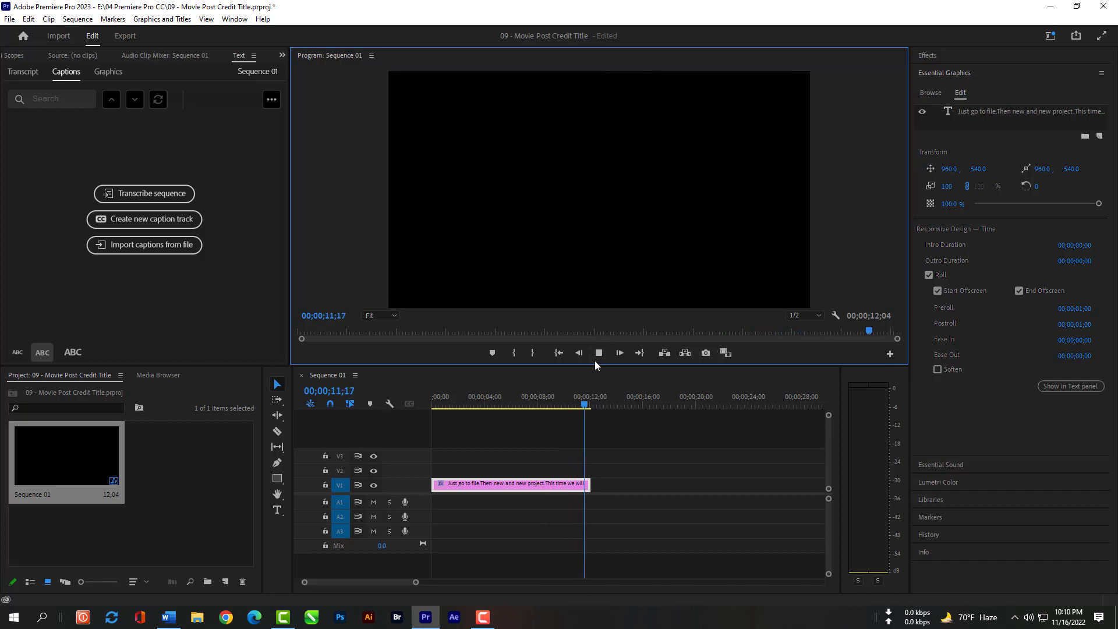
{"action": "left_click_drag", "start_coordinate": [593, 406], "coordinate": [432, 403]}
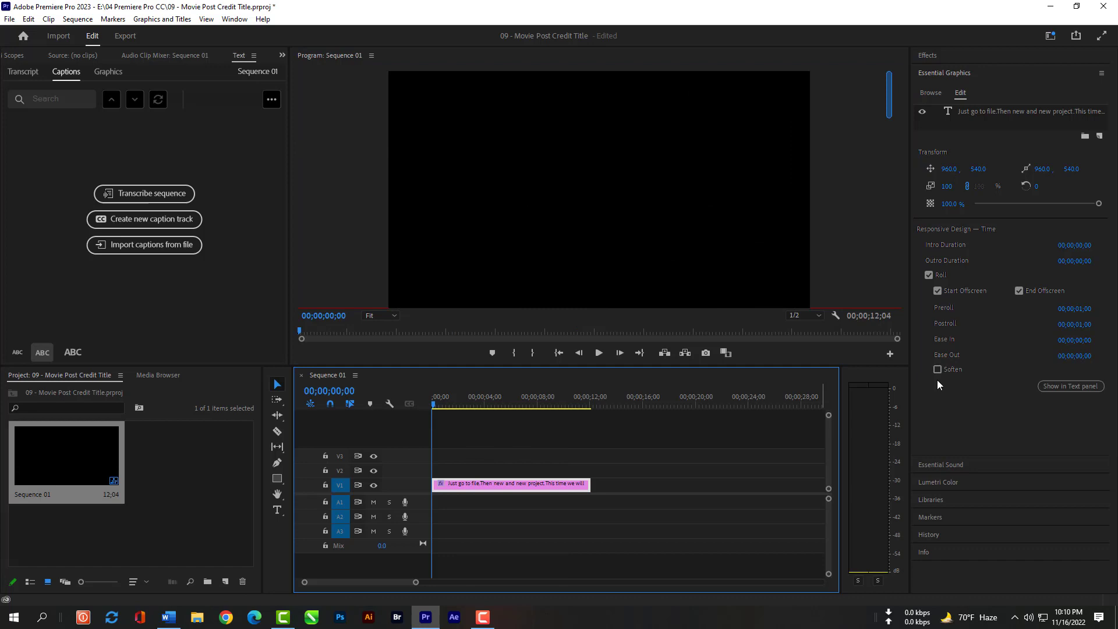
- Turn off Start Offscreen and set both Preroll and Postroll to 00;00;00;00
{"action": "left_click", "coordinate": [938, 291]}
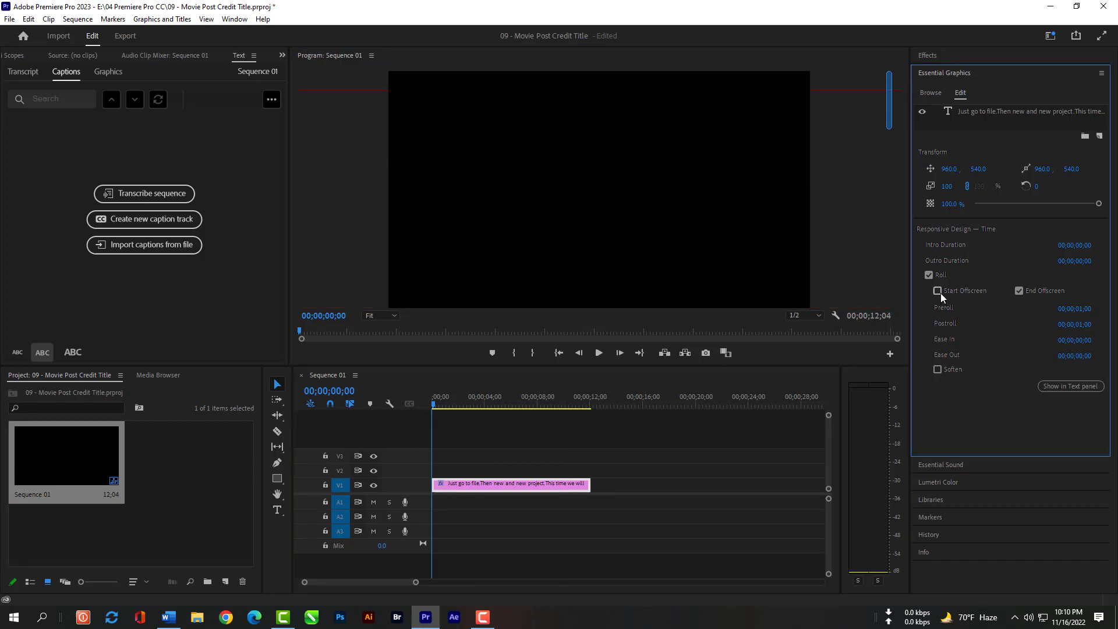
{"action": "left_click", "coordinate": [1088, 309]}
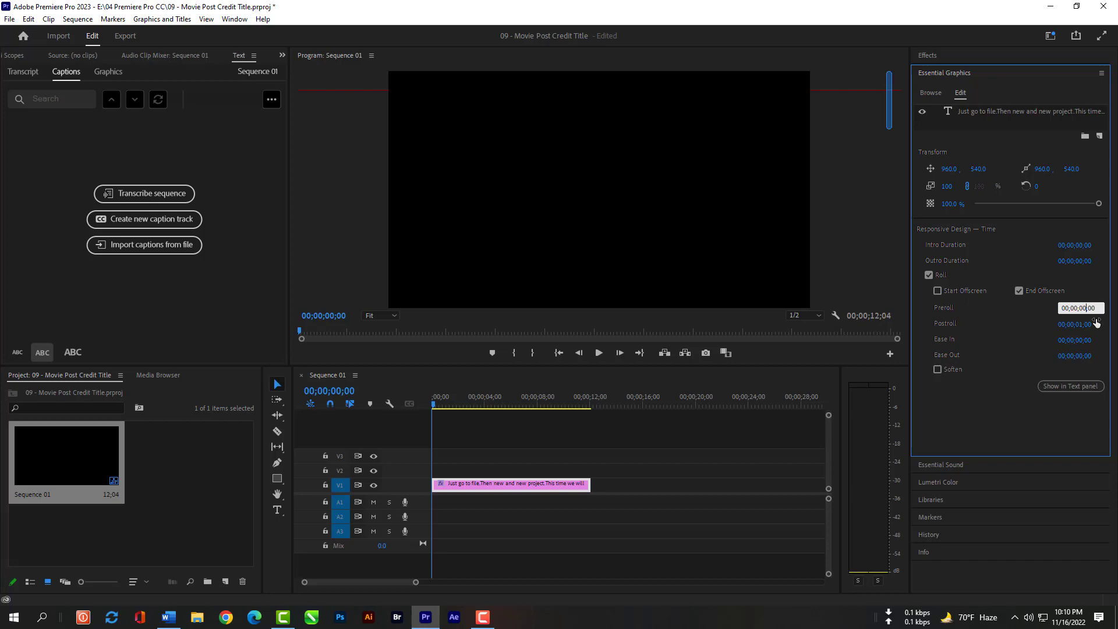
{"action": "key", "text": "Return"}
{"action": "left_click", "coordinate": [1078, 325]}
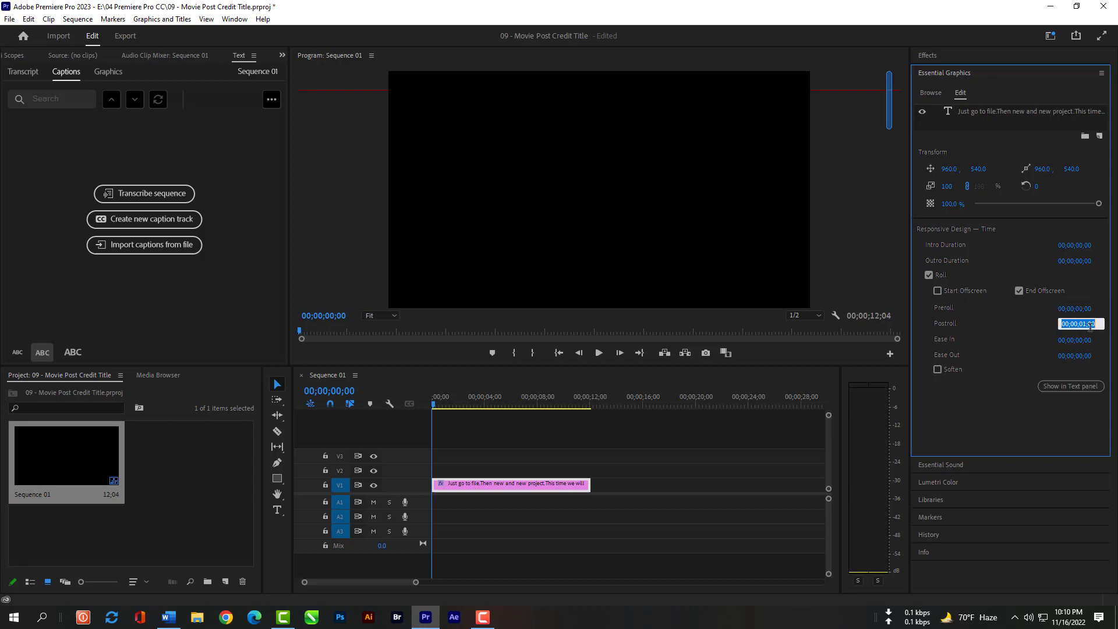
{"action": "key", "text": "Return"}
- Refresh the preview to show the credits on screen, and begin editing the Ease In value
{"action": "left_click", "coordinate": [594, 358]}
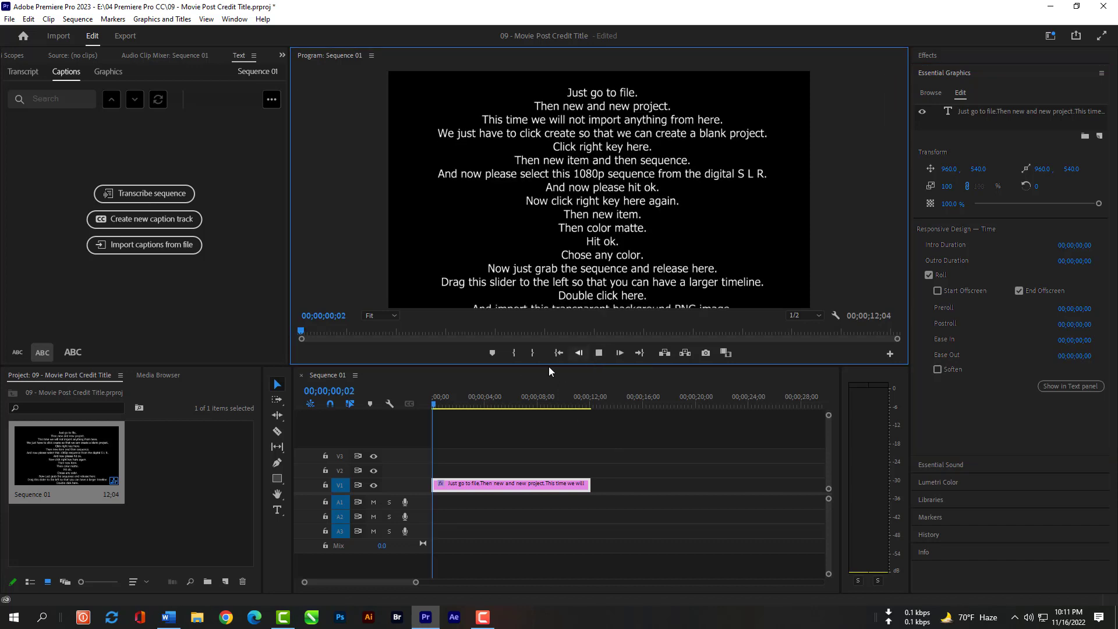
{"action": "left_click", "coordinate": [421, 404]}
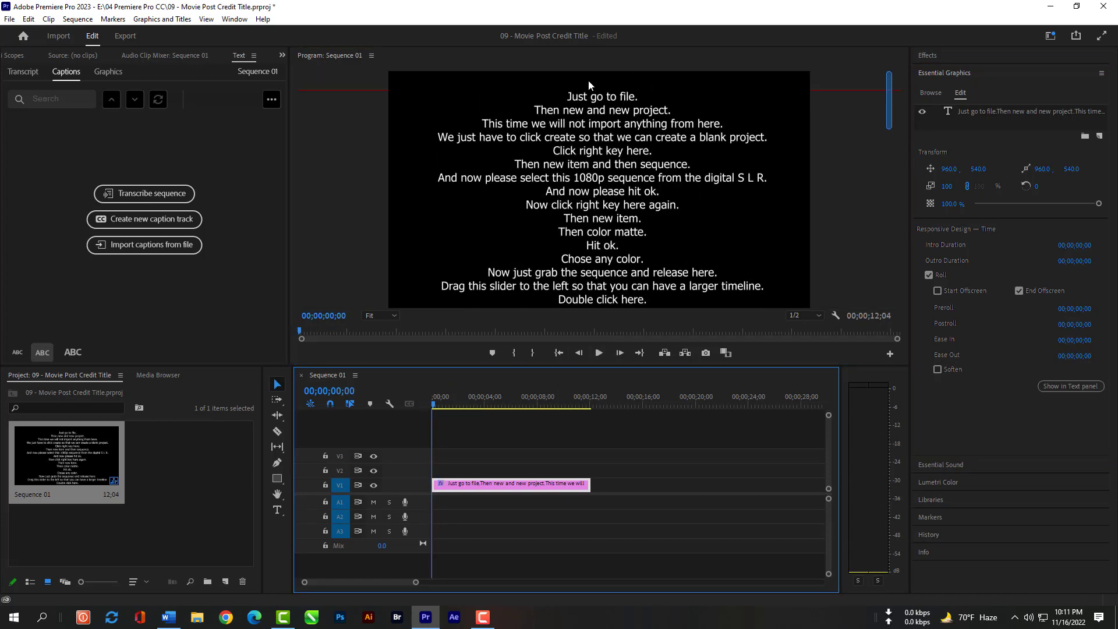
{"action": "left_click", "coordinate": [1082, 341]}
{"action": "left_click", "coordinate": [1096, 340]}
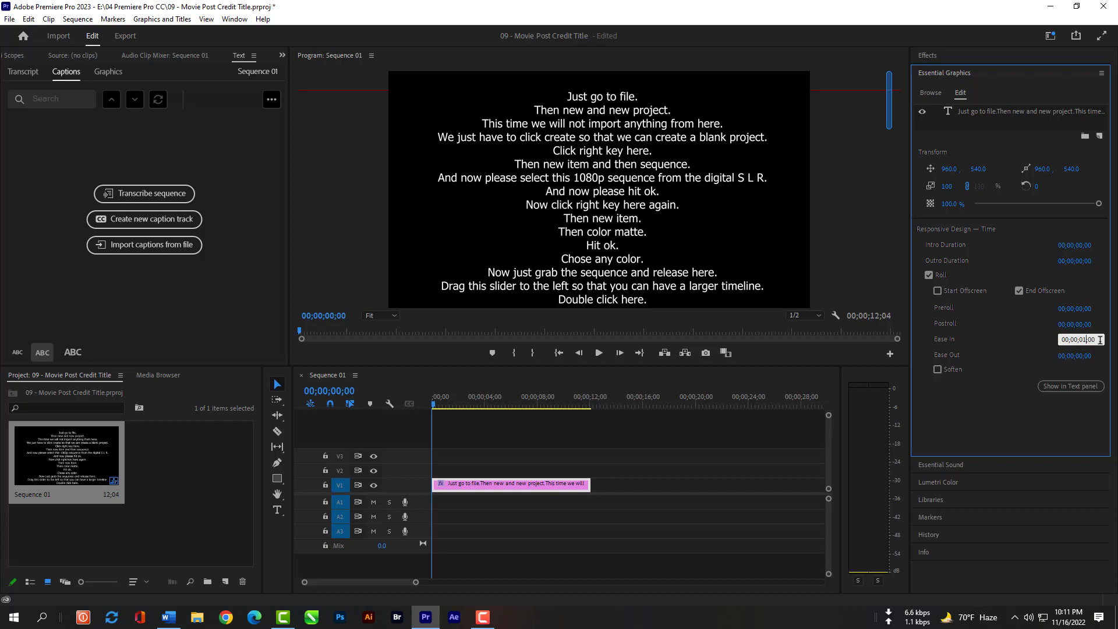
- Give the roll a two-second Ease In (00;00;02;00) and play part of it to check
{"action": "type", "text": "2"}
{"action": "key", "text": "Return"}
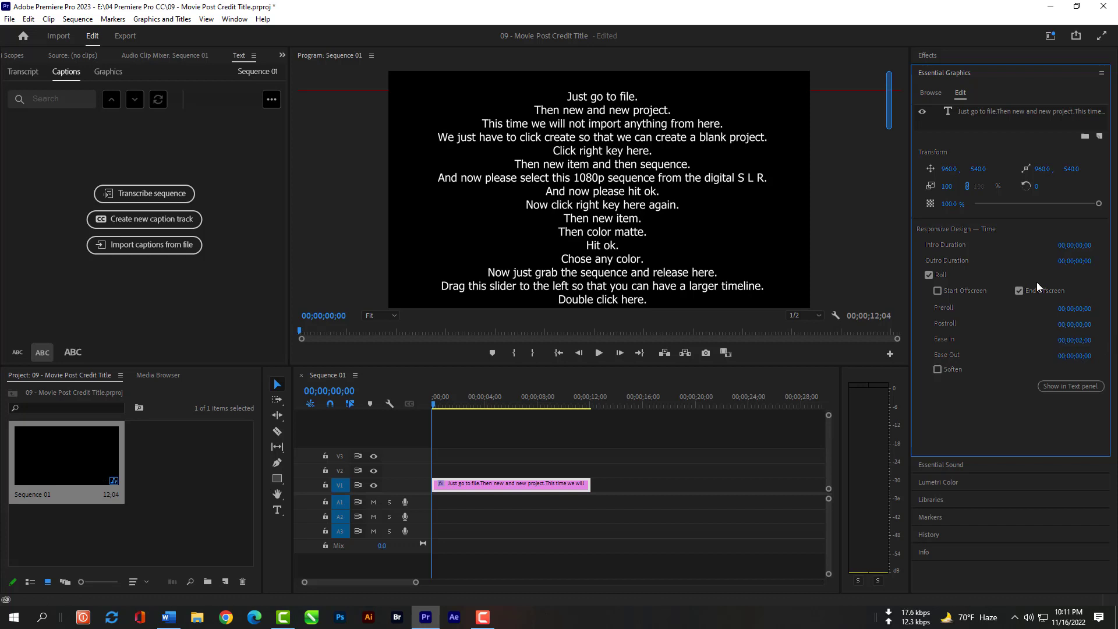
{"action": "left_click", "coordinate": [432, 404]}
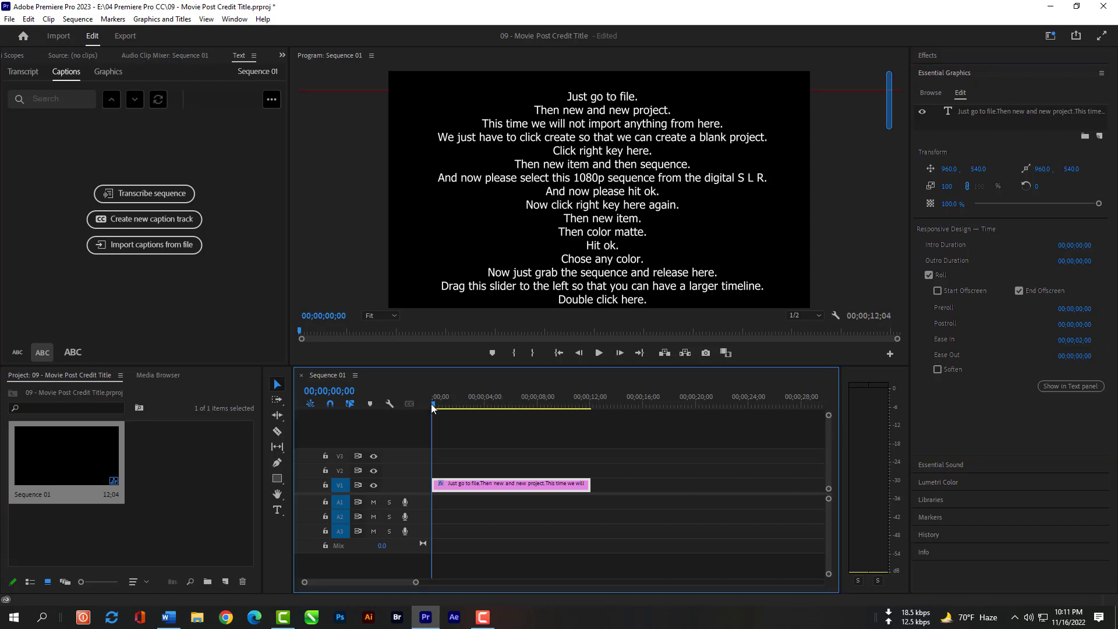
{"action": "left_click", "coordinate": [596, 356]}
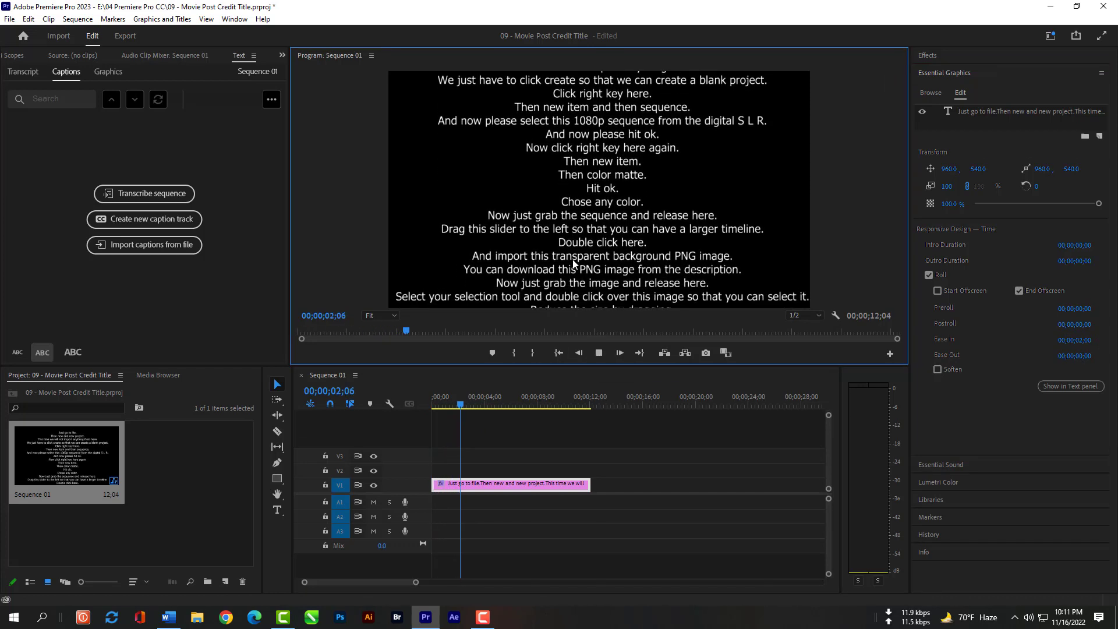
{"action": "left_click", "coordinate": [599, 353]}
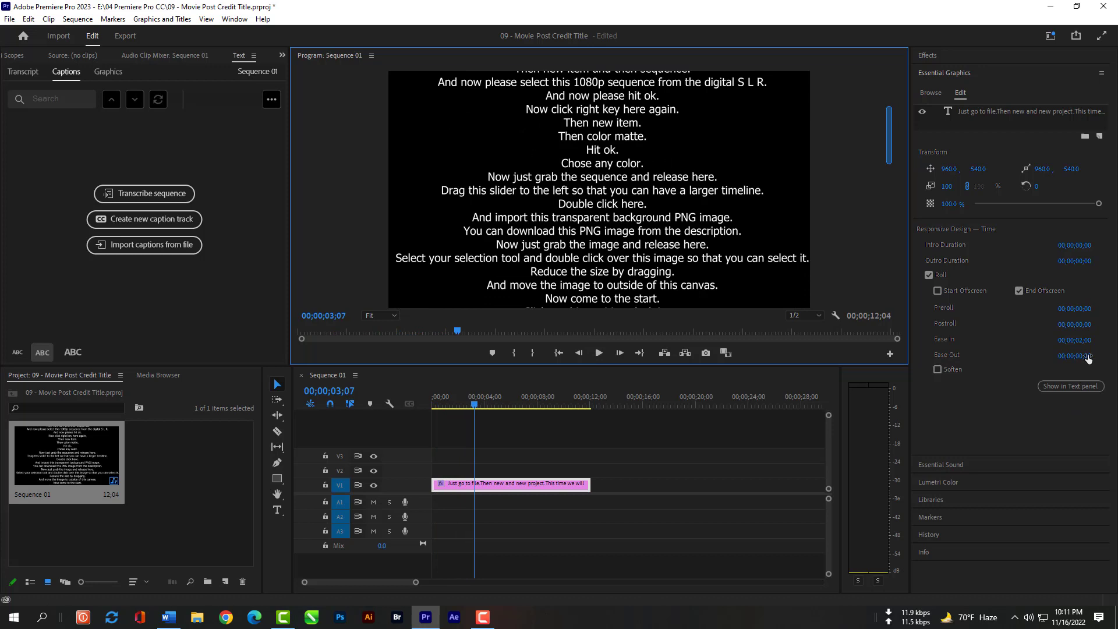
- Set Ease Out to 00;00;02;00 and play the roll again from the start
{"action": "left_click", "coordinate": [1084, 355]}
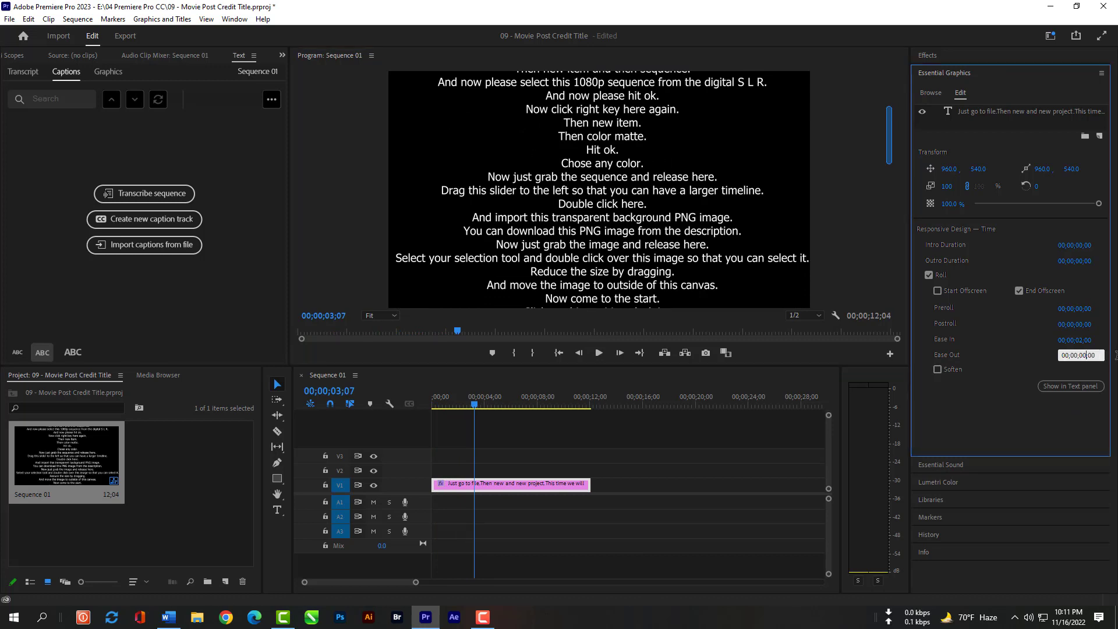
{"action": "key", "text": "Return"}
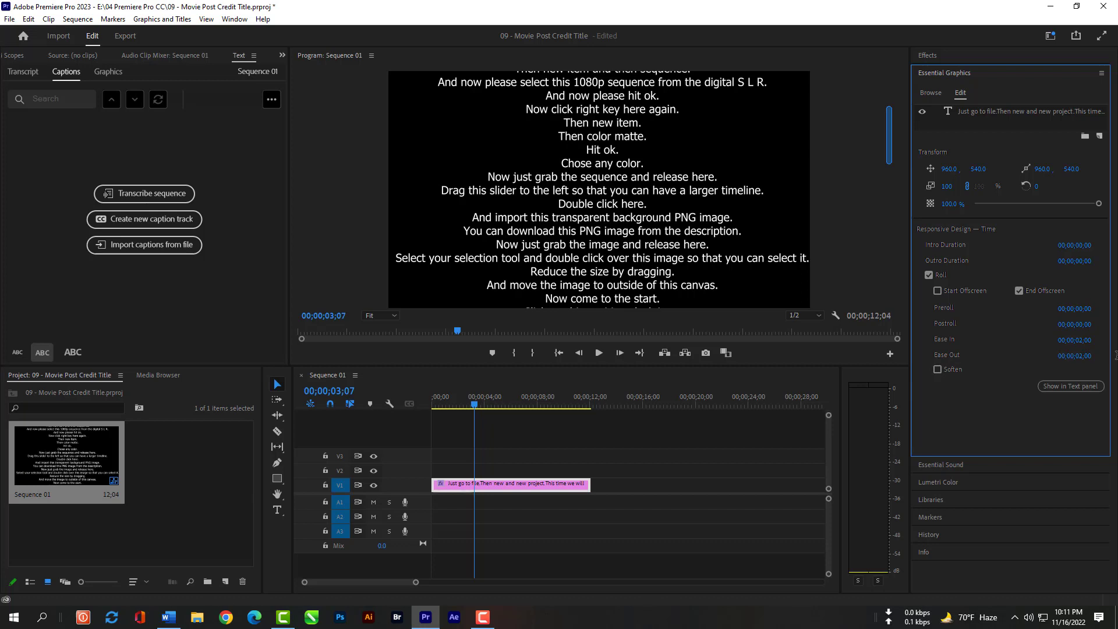
{"action": "left_click_drag", "start_coordinate": [477, 410], "coordinate": [407, 400]}
{"action": "left_click", "coordinate": [599, 354]}
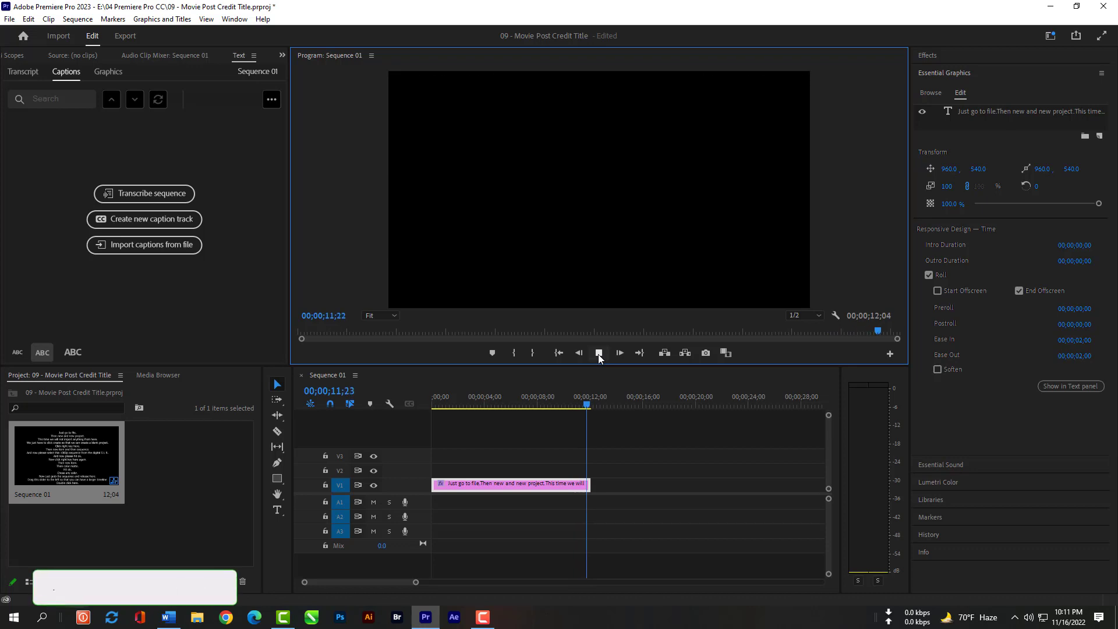
- Move the playhead back to 00;00;00;00 and deselect the credits title clip
{"action": "left_click_drag", "start_coordinate": [590, 406], "coordinate": [419, 413]}
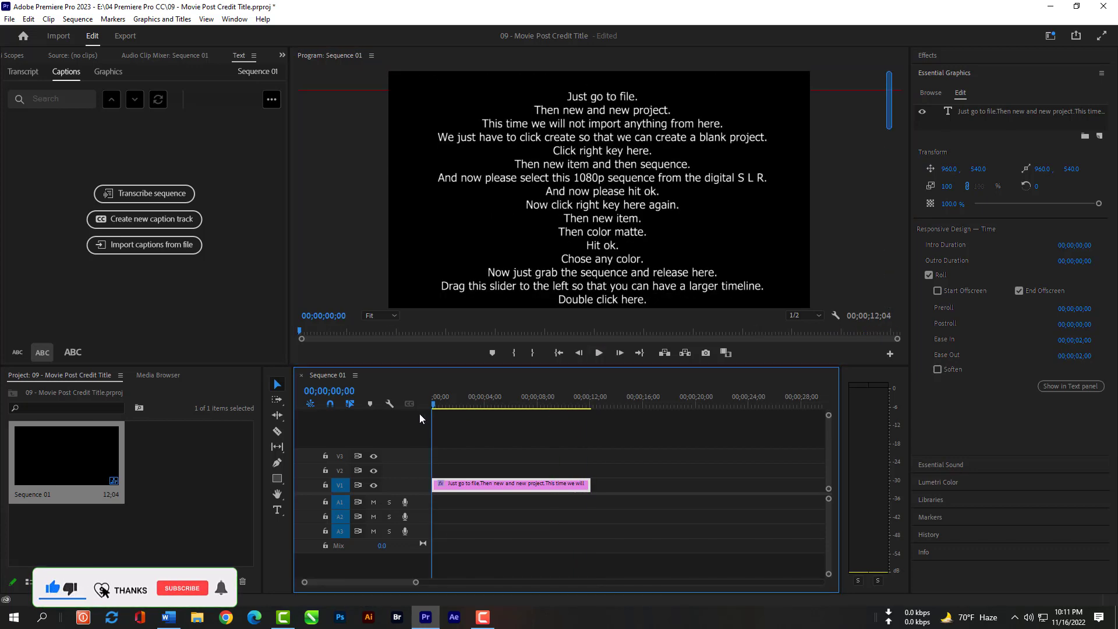
{"action": "left_click", "coordinate": [473, 439]}
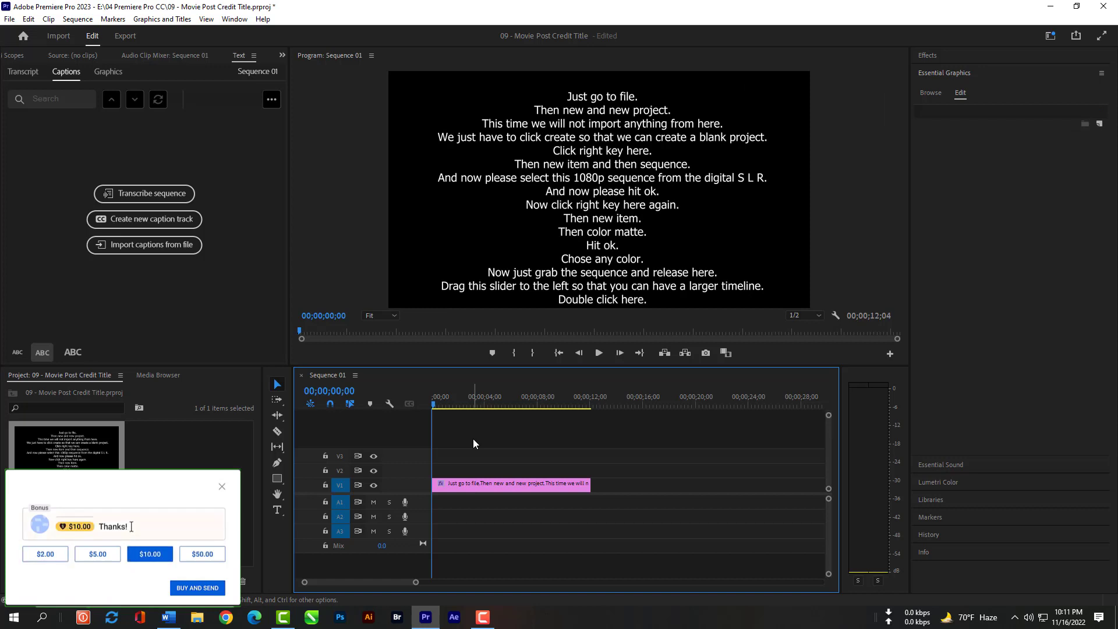